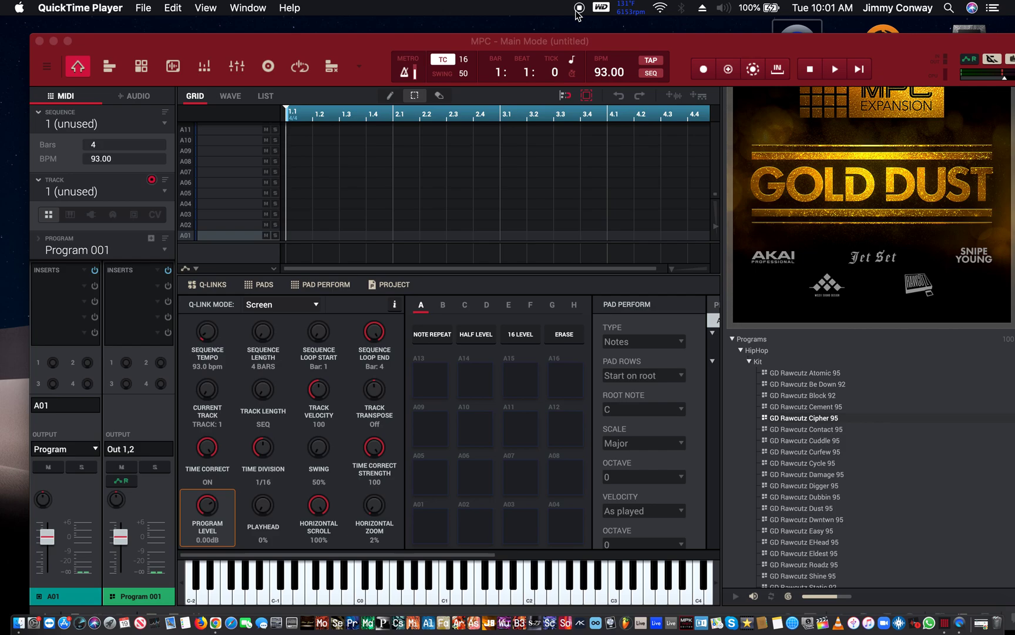
- Open the preferences at the audio device settings and look at the available output devices without changing the selection
drag(351, 39, 320, 7)
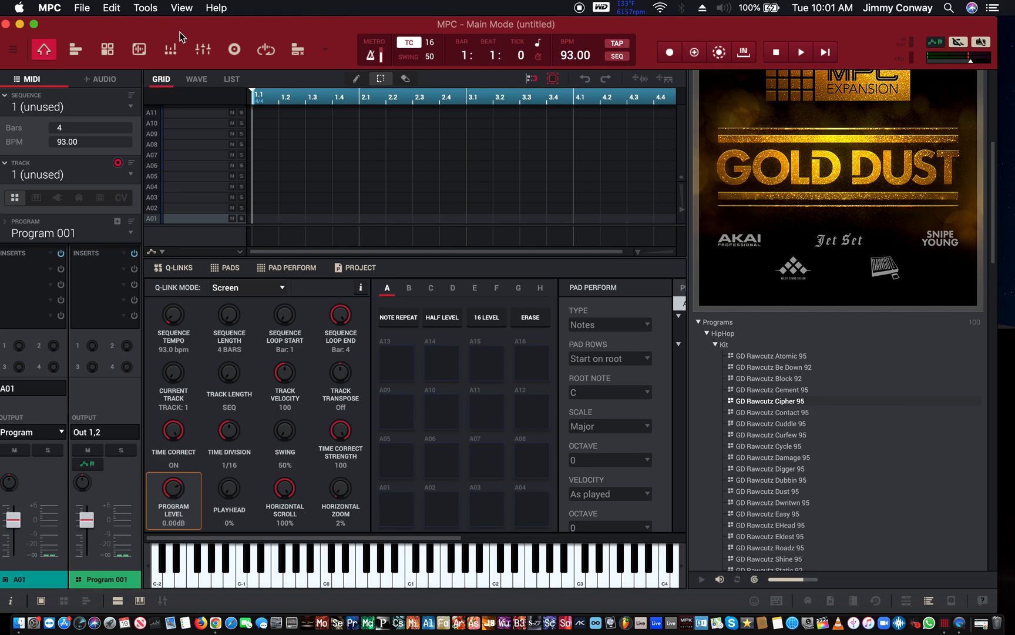
click(51, 7)
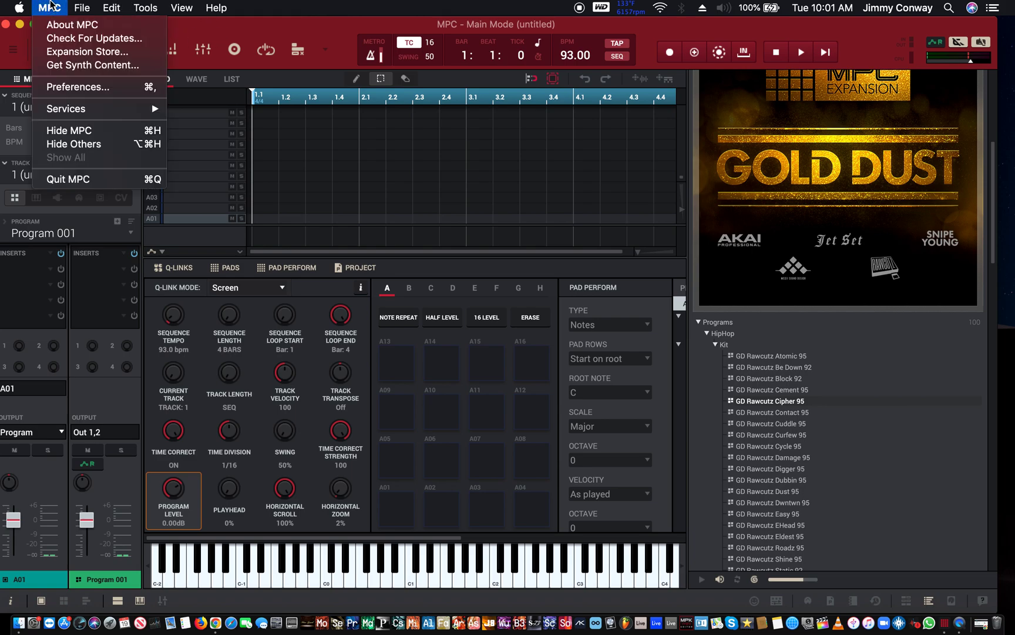
click(84, 89)
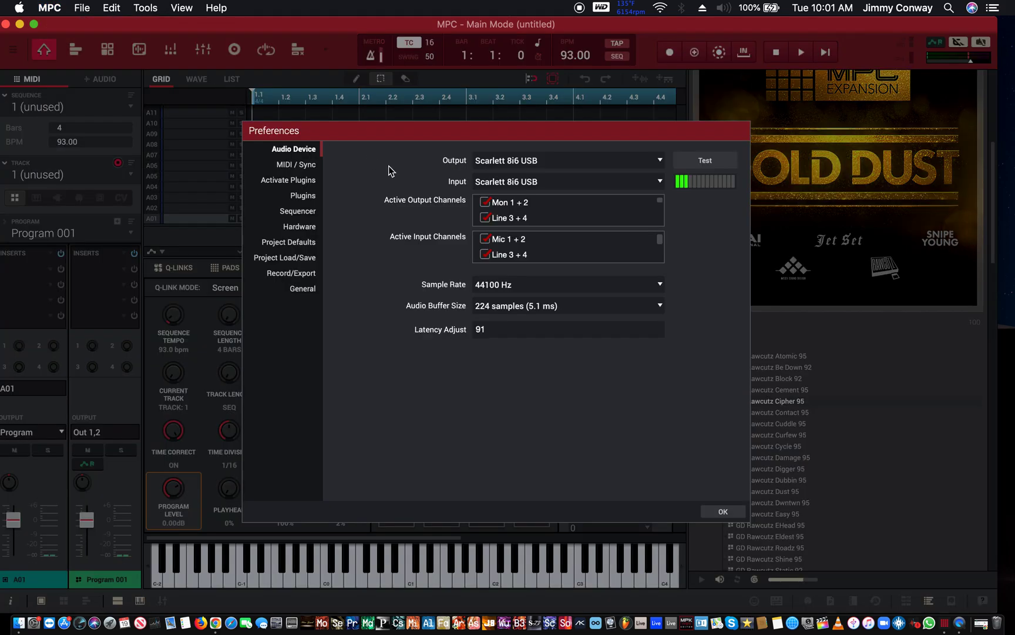
click(497, 163)
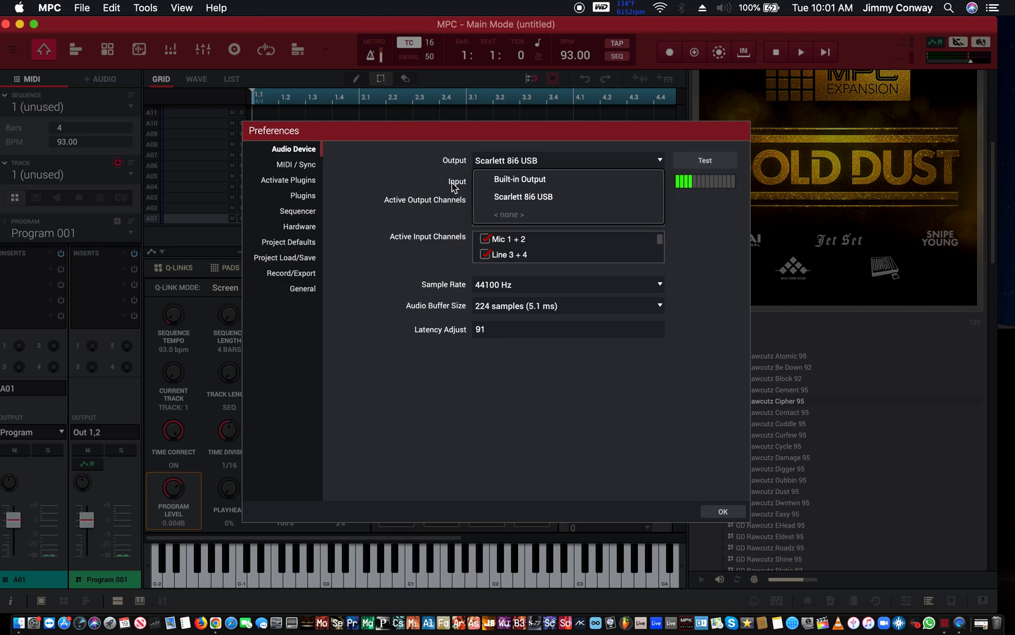
click(436, 173)
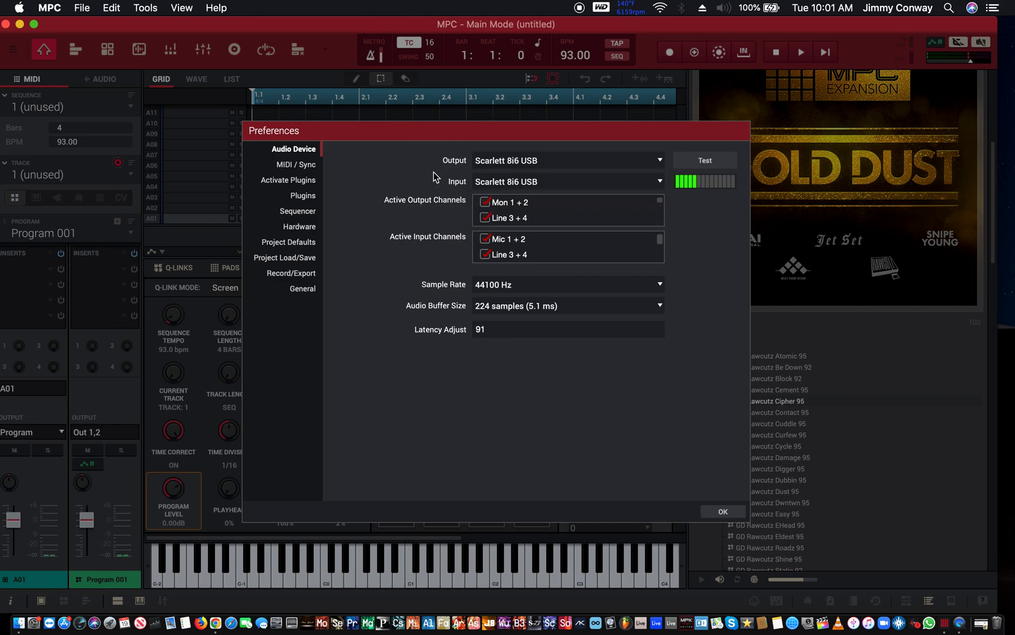
- Set the audio buffer size to 128 samples (2.9 ms) for the audio device
click(497, 309)
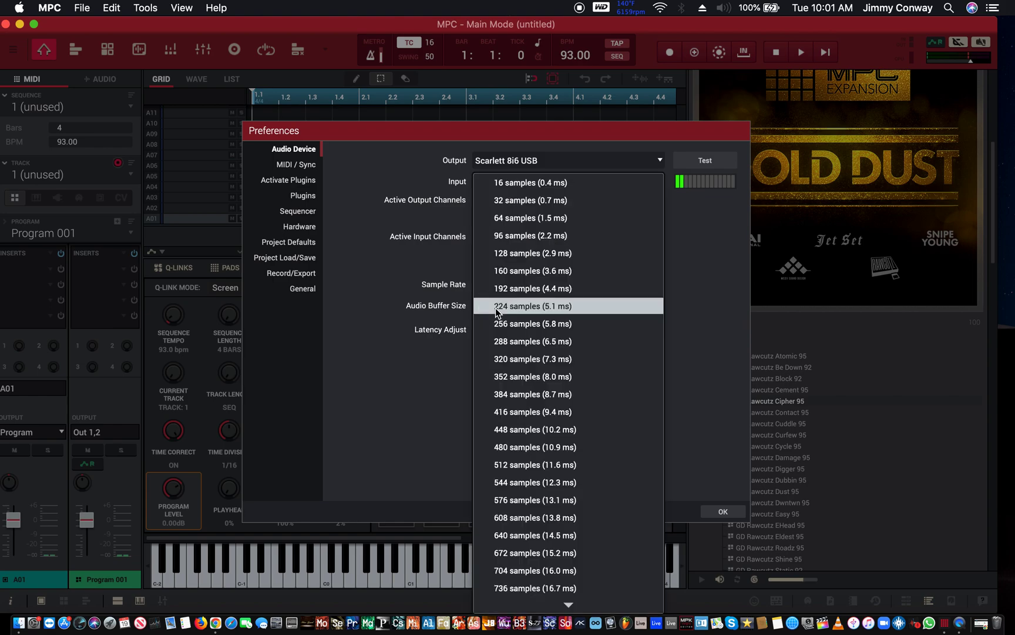
click(525, 252)
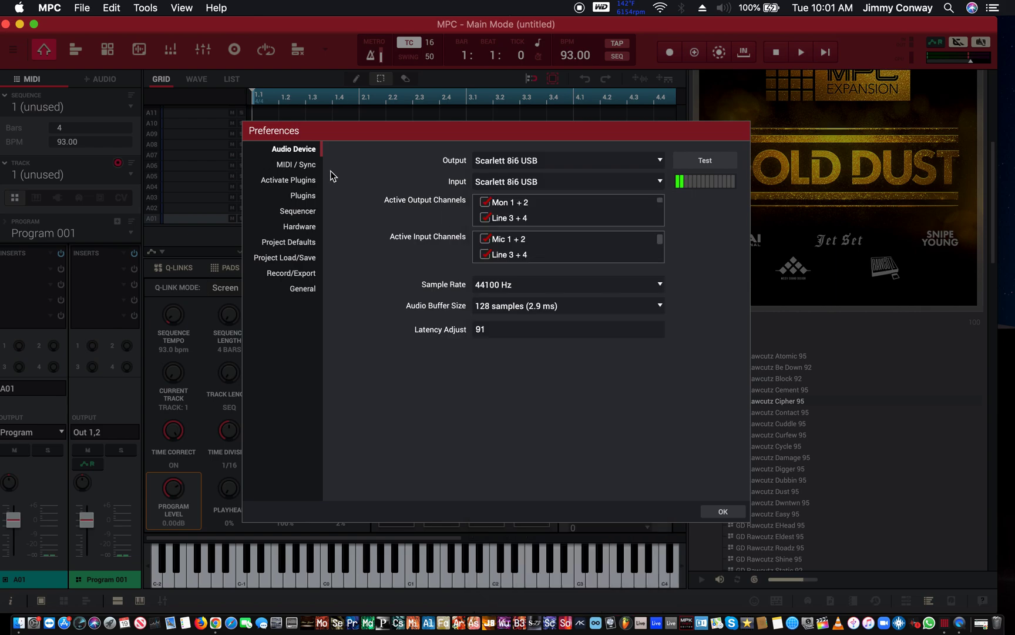
click(500, 311)
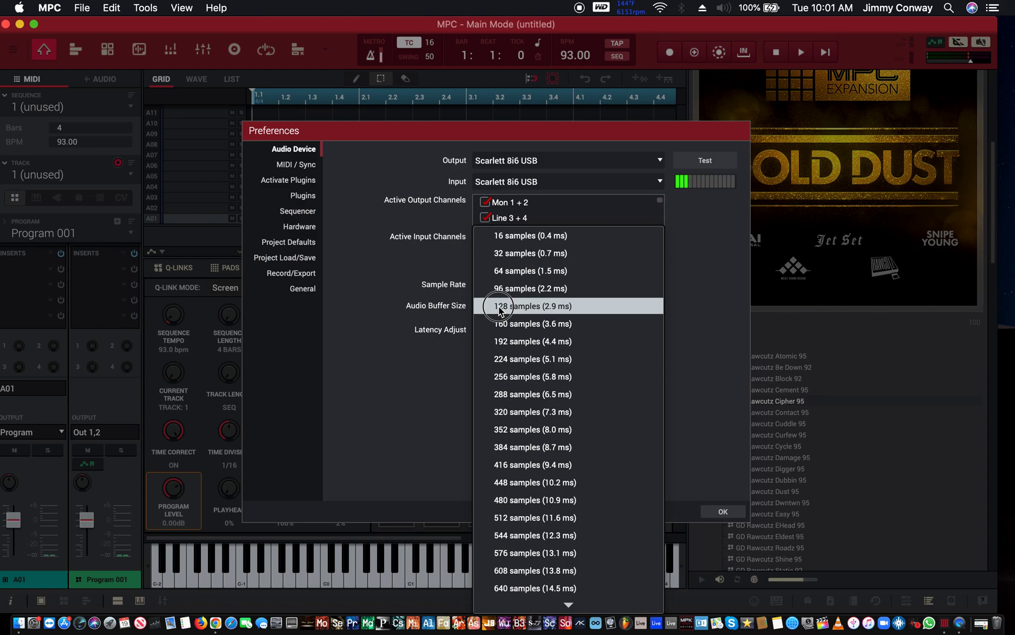
click(320, 190)
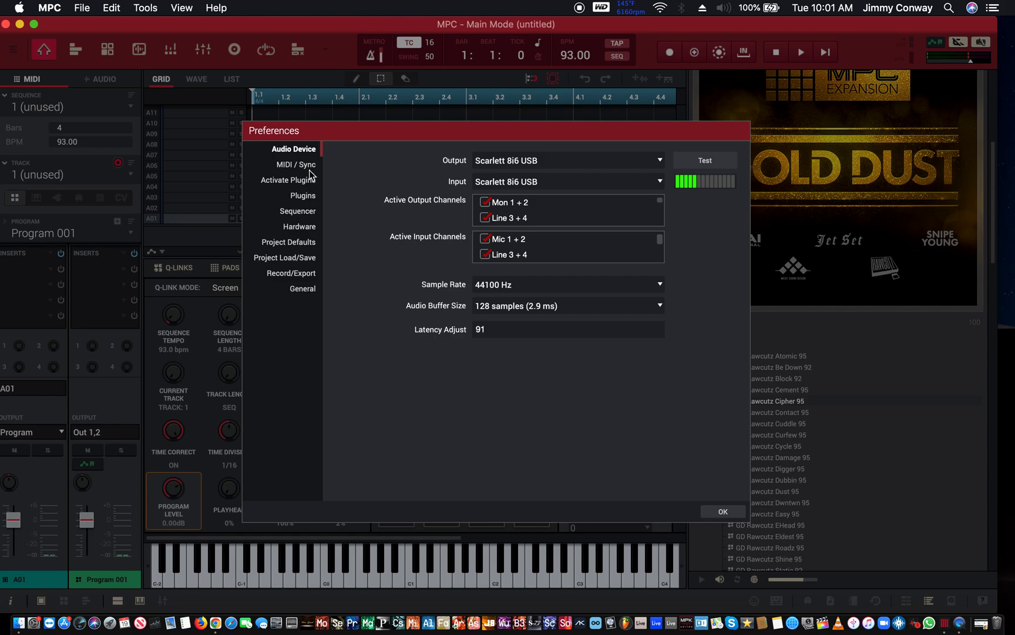
- Review the MIDI / Sync ports and the VST plugin folder settings, and close the preferences
click(310, 168)
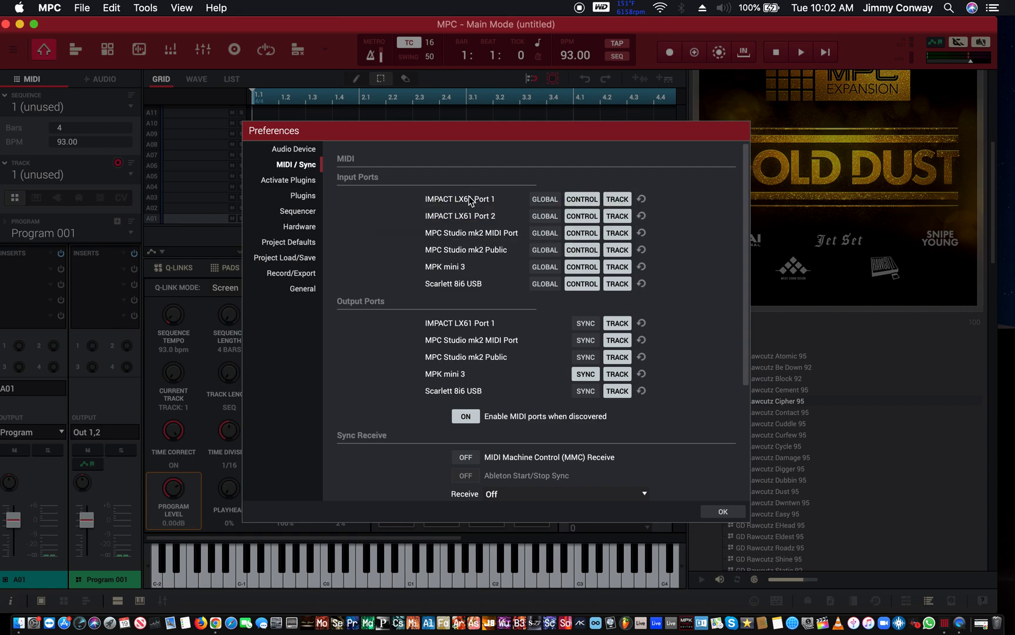
click(307, 196)
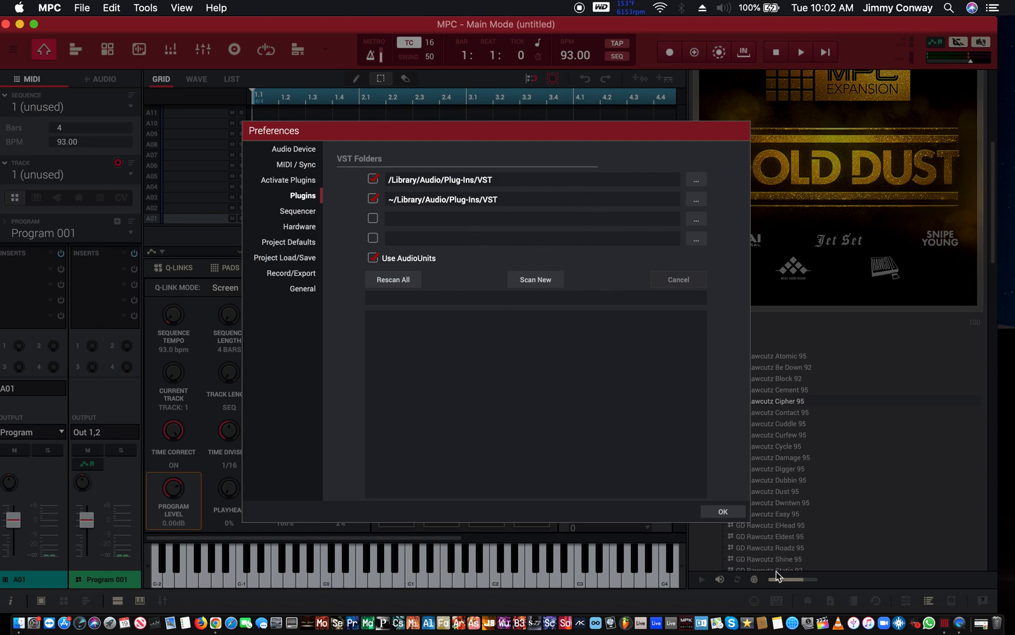
click(726, 512)
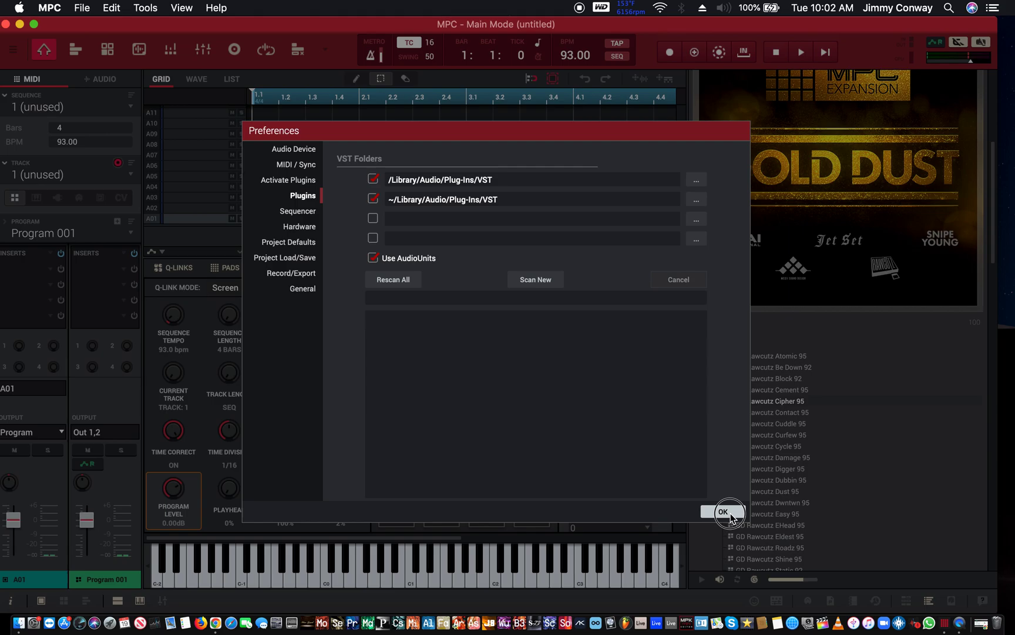
click(728, 513)
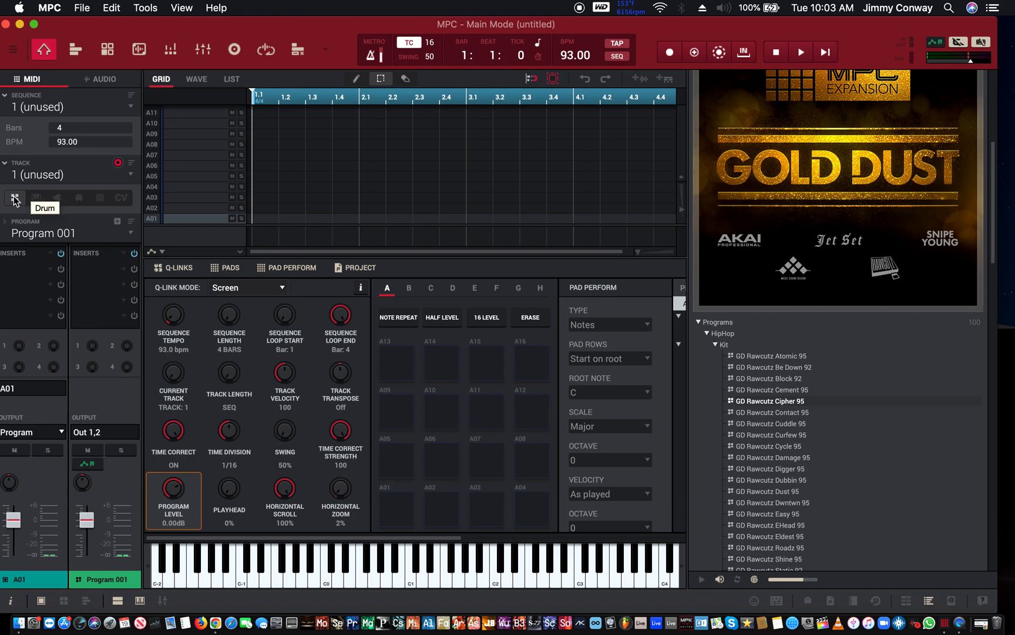
- Turn the unused track into a plugin track and browse Arturia's VST instruments for its program
click(63, 197)
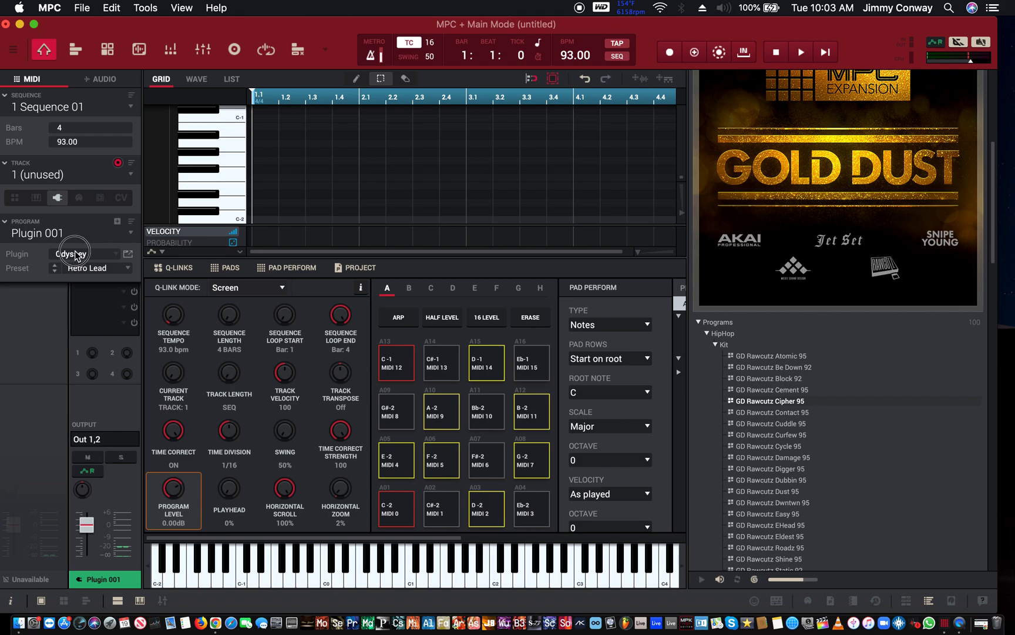
click(75, 257)
click(84, 236)
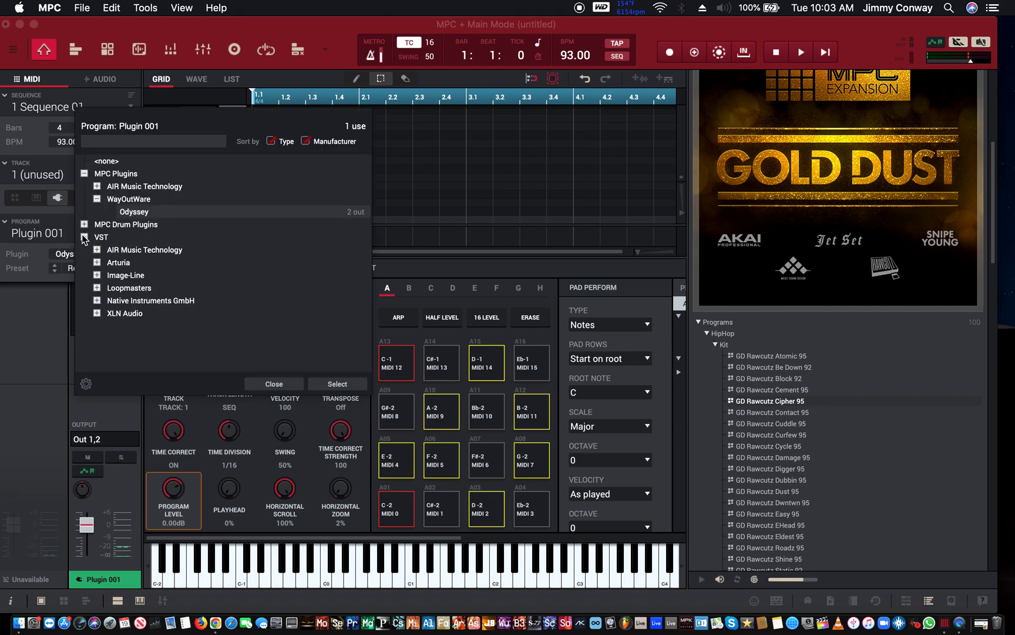
click(97, 262)
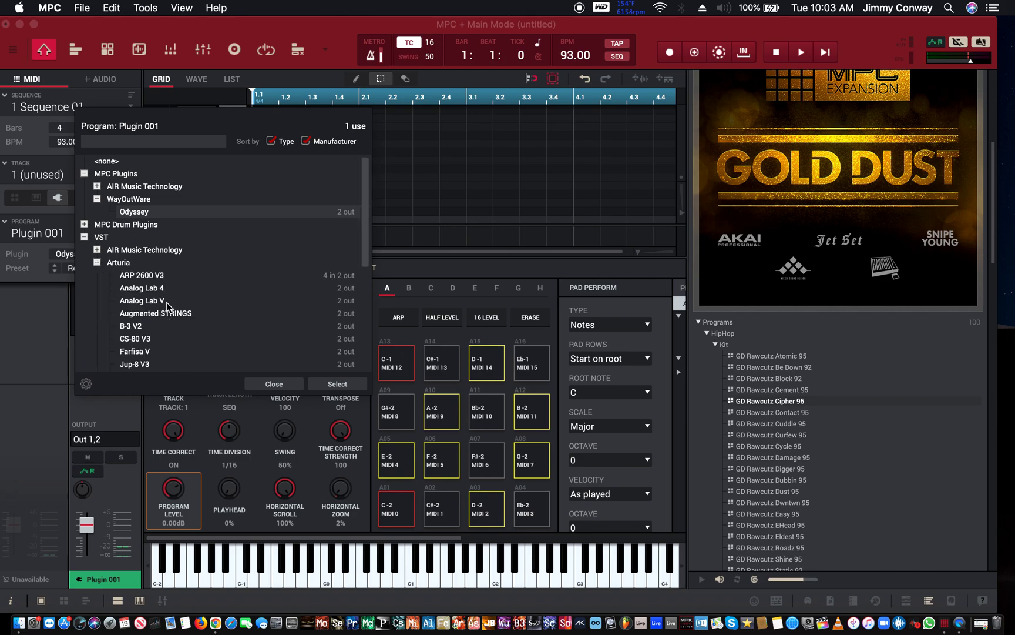
scroll(134, 311, down, 1)
scroll(134, 311, down, 5)
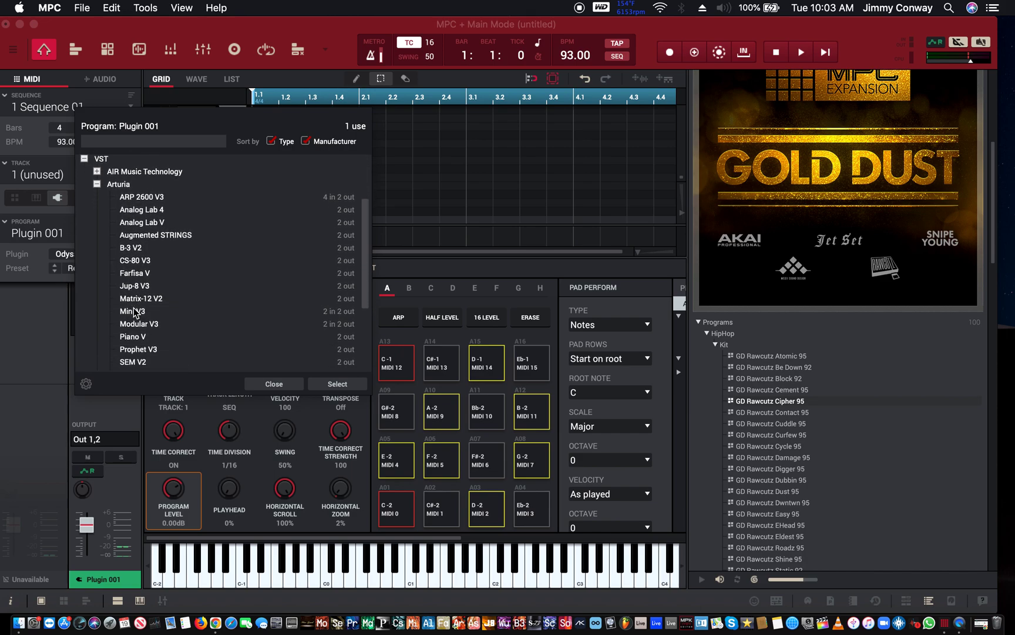
scroll(135, 311, down, 3)
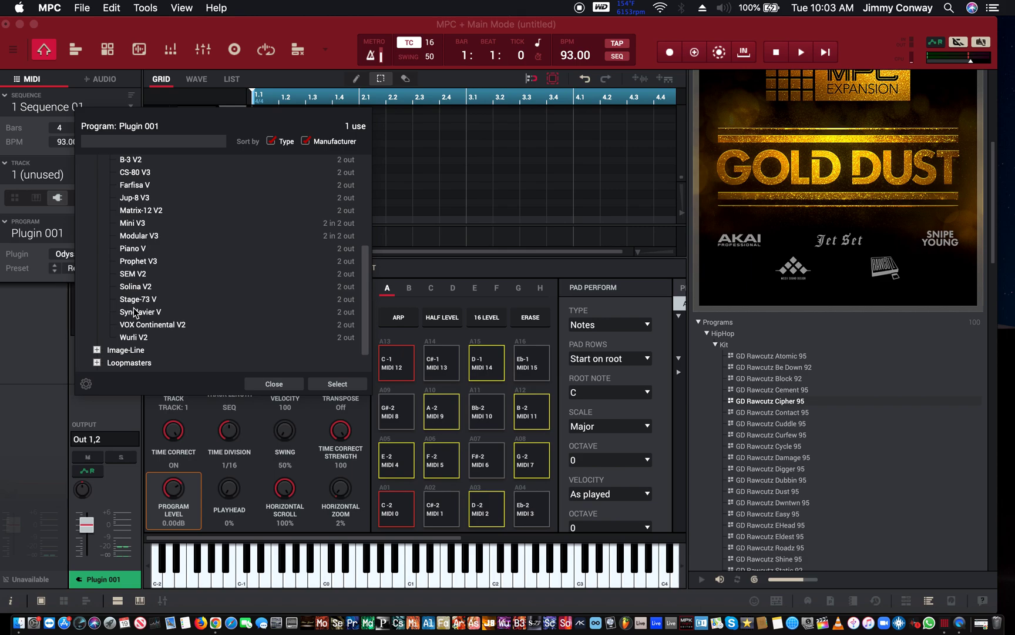
scroll(134, 312, up, 3)
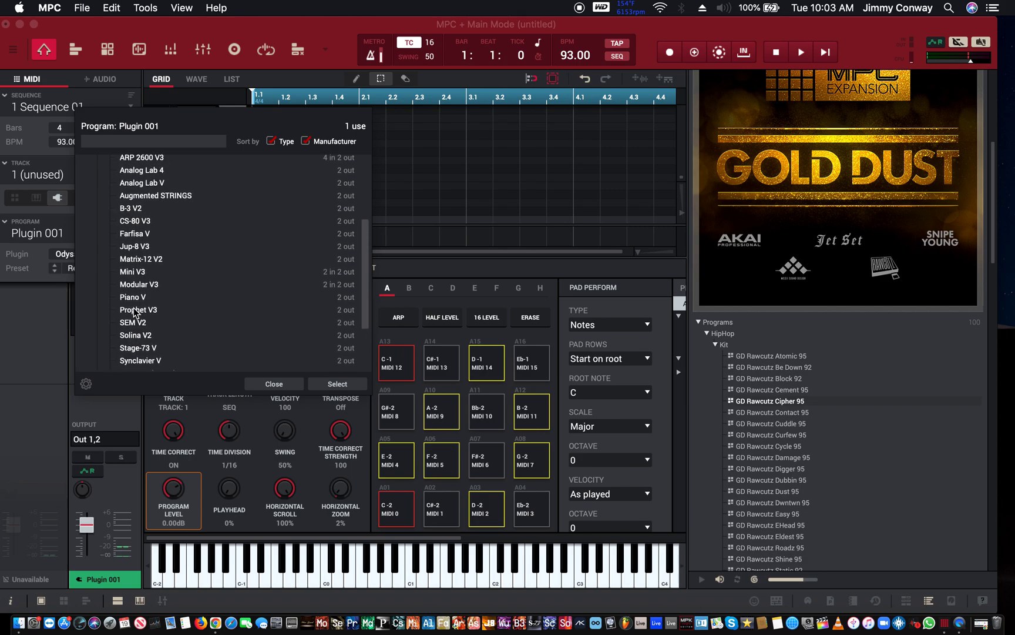
scroll(134, 311, down, 2)
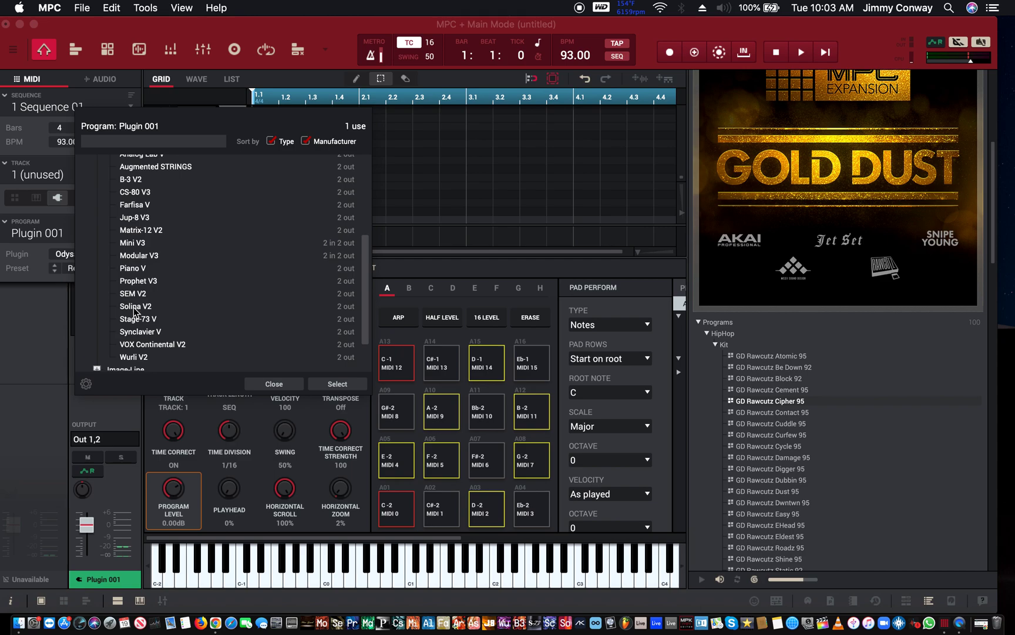
scroll(136, 317, down, 1)
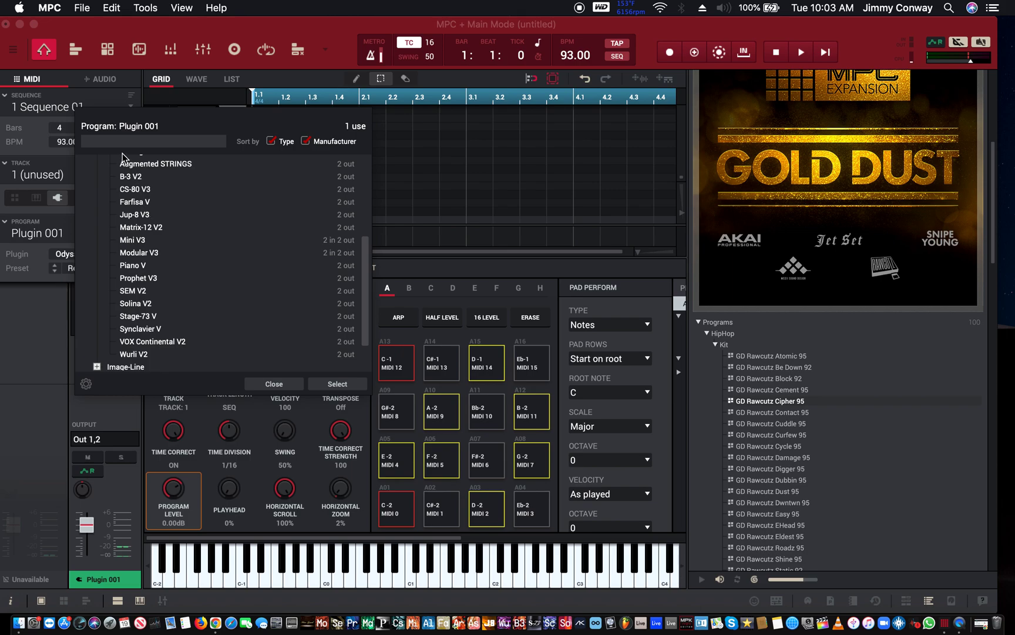
- Load Arturia Piano V as the track's plugin and switch its preset to Concert D in the plugin window
click(133, 269)
click(133, 268)
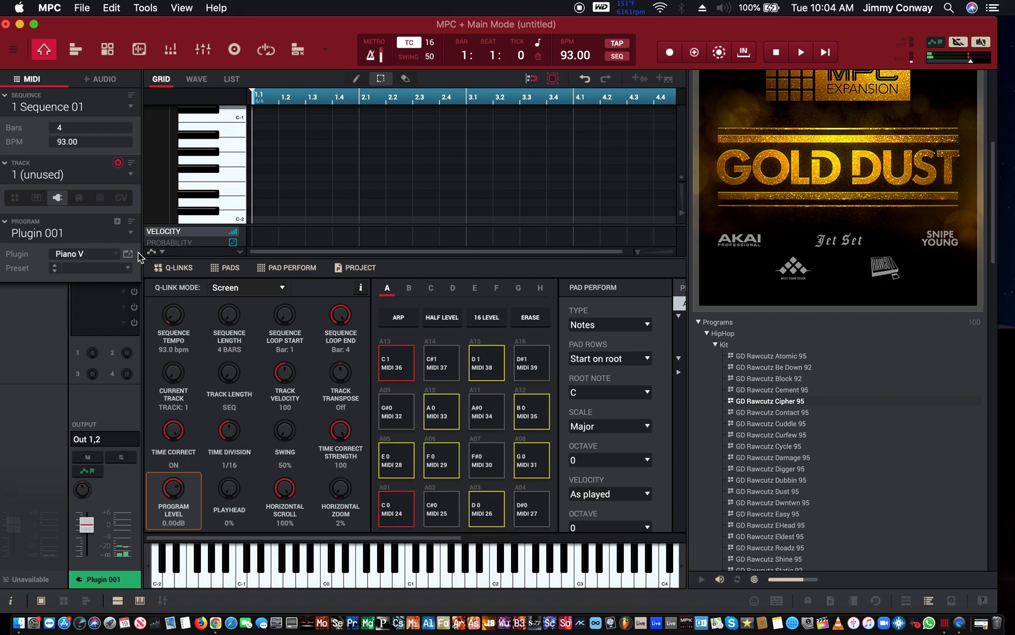
click(128, 254)
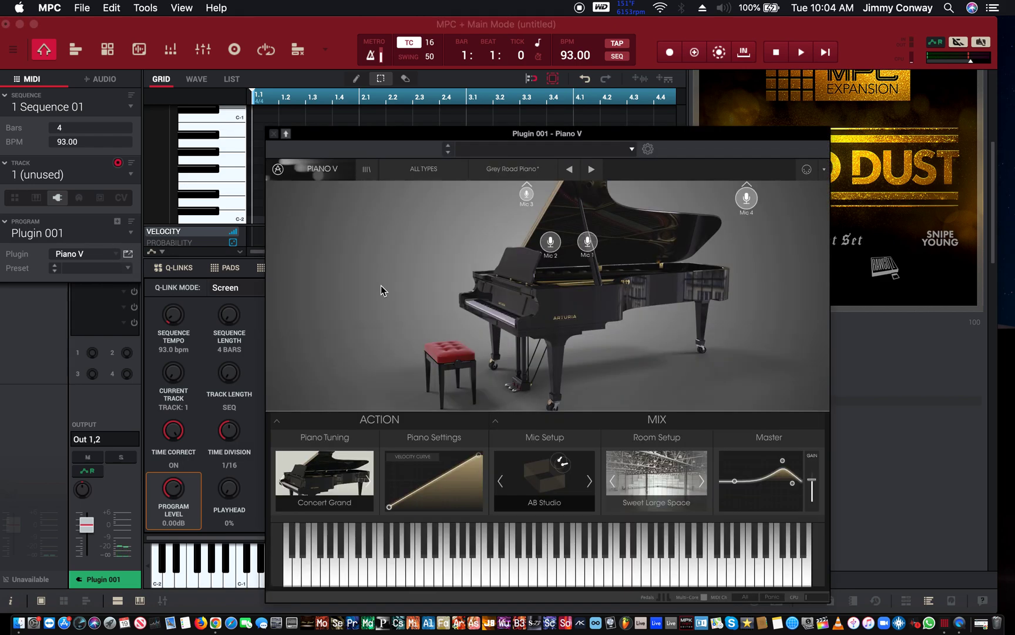
click(591, 170)
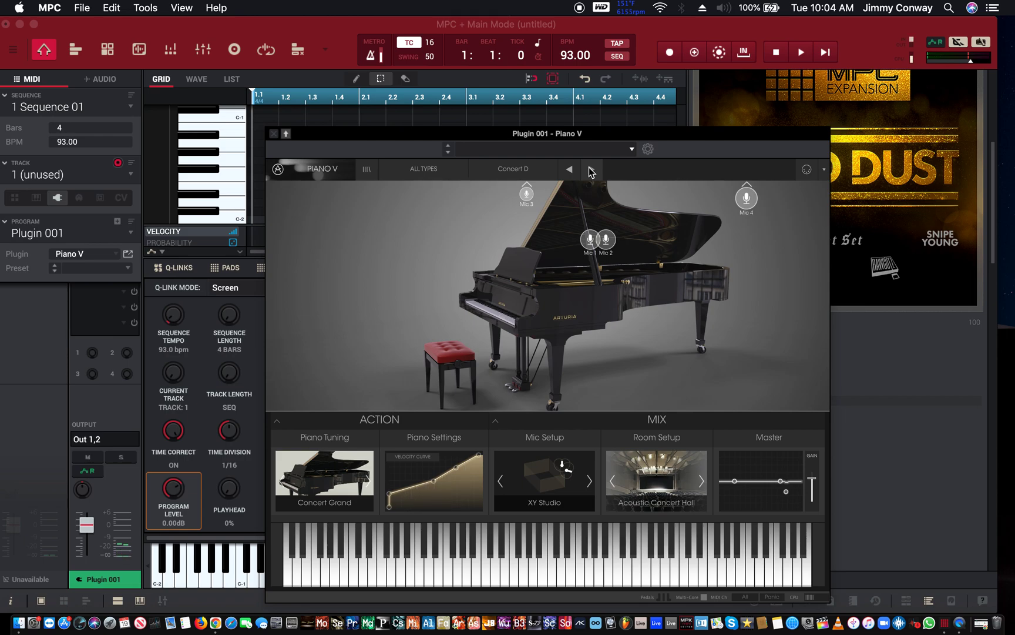
- Set the audio buffer size to 256 samples (5.8 ms) in the preferences and close the Piano V window
click(50, 8)
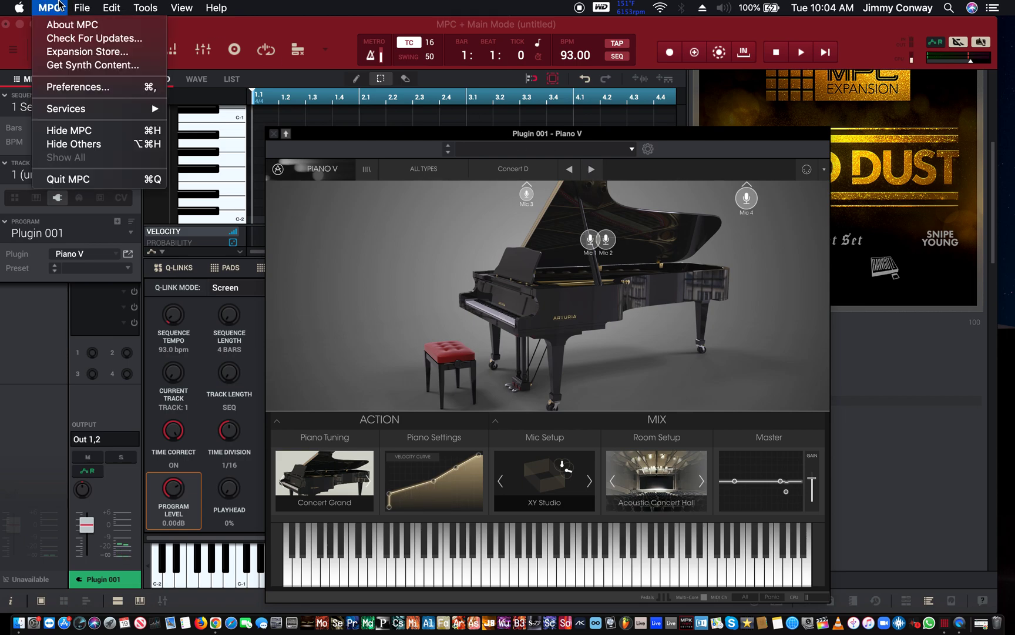
click(82, 89)
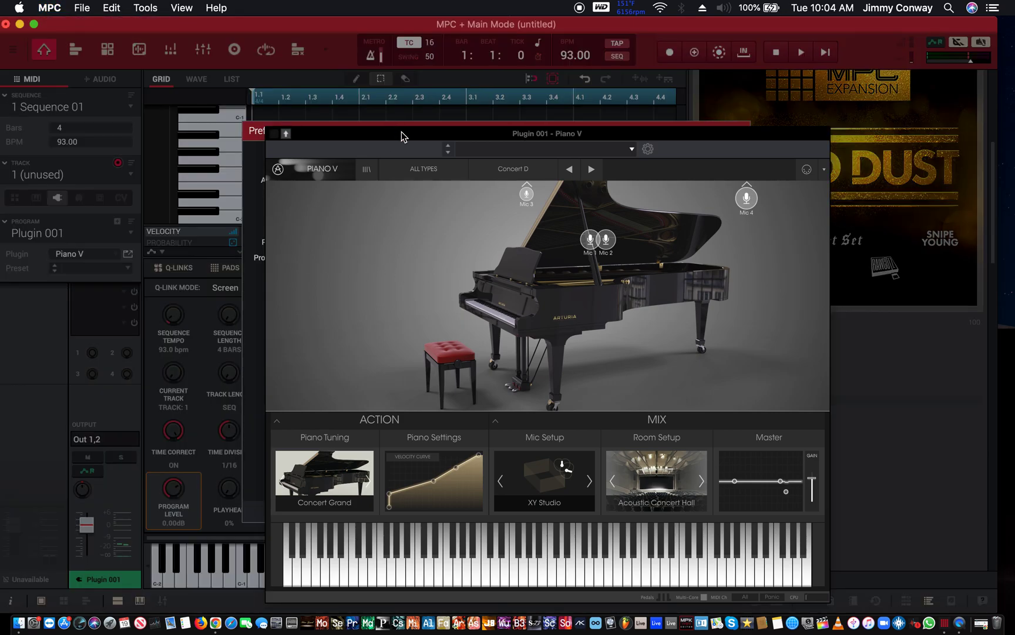
drag(404, 135, 461, 456)
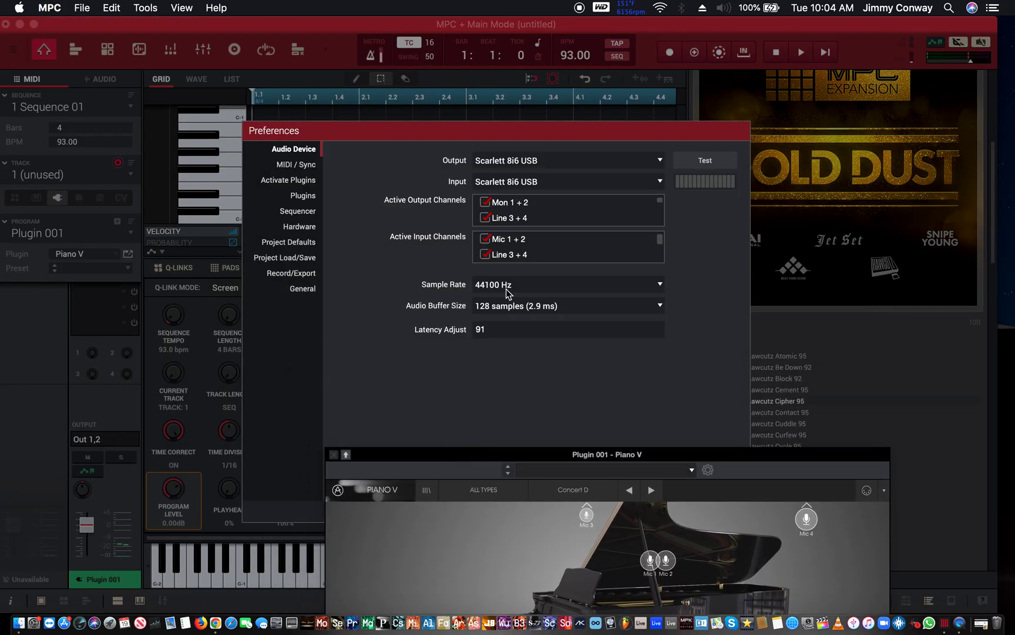
click(513, 315)
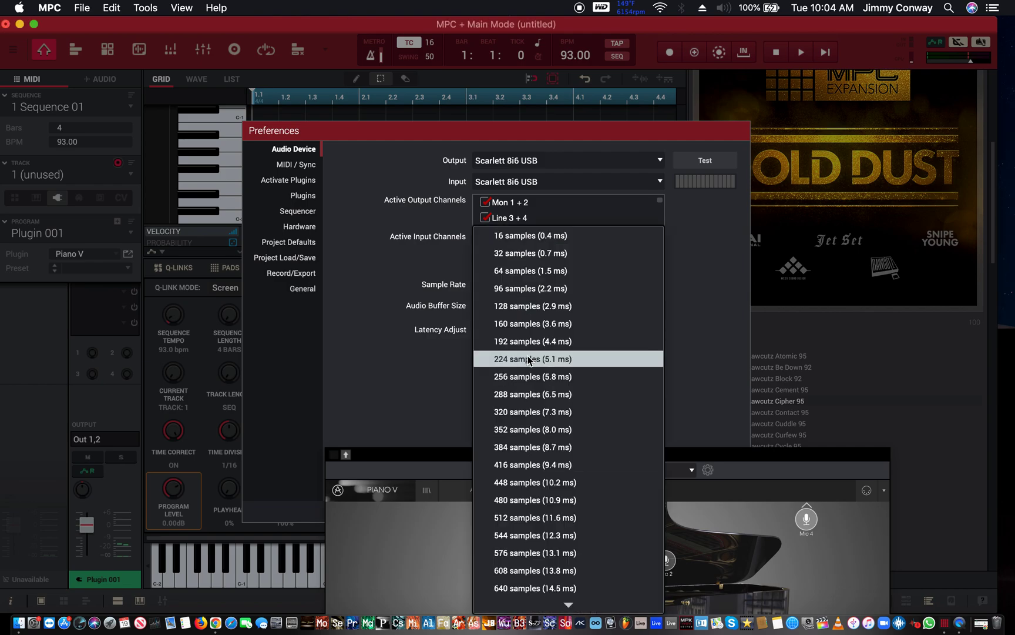
click(531, 376)
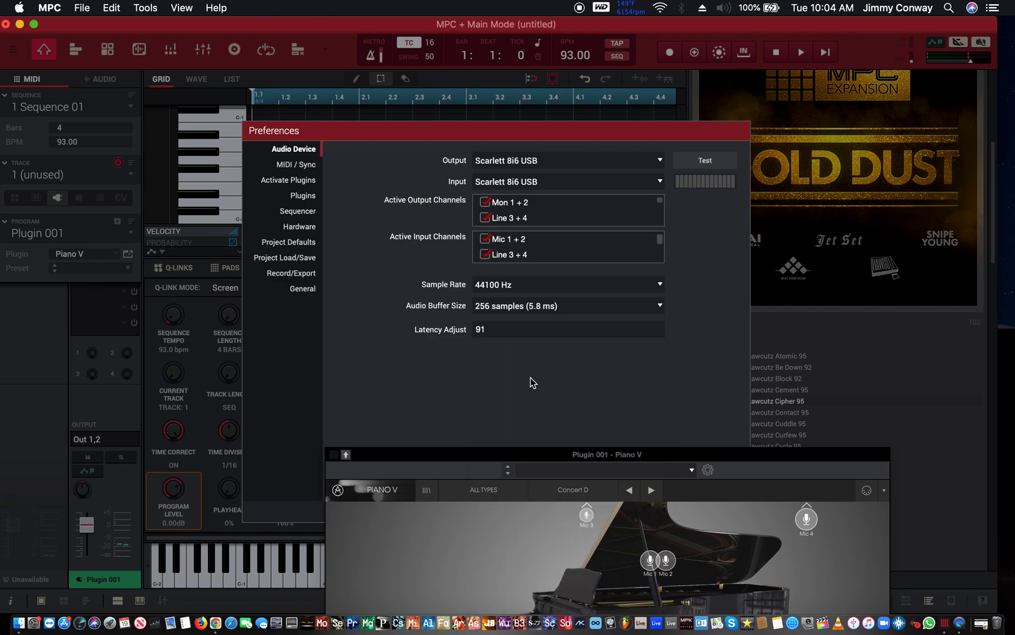
drag(675, 454, 677, 559)
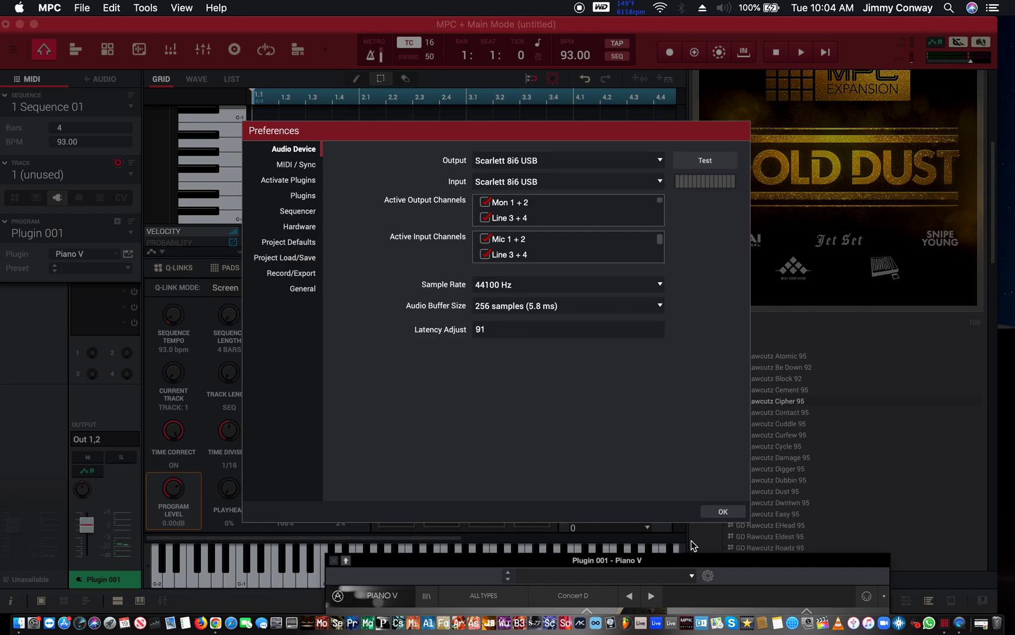
click(721, 513)
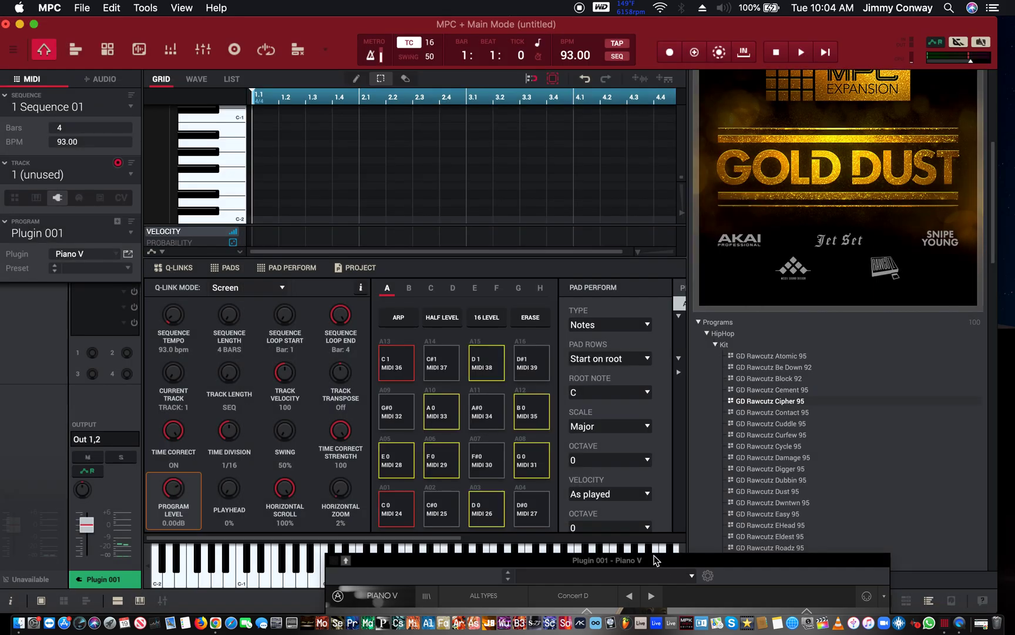
drag(671, 502, 791, 106)
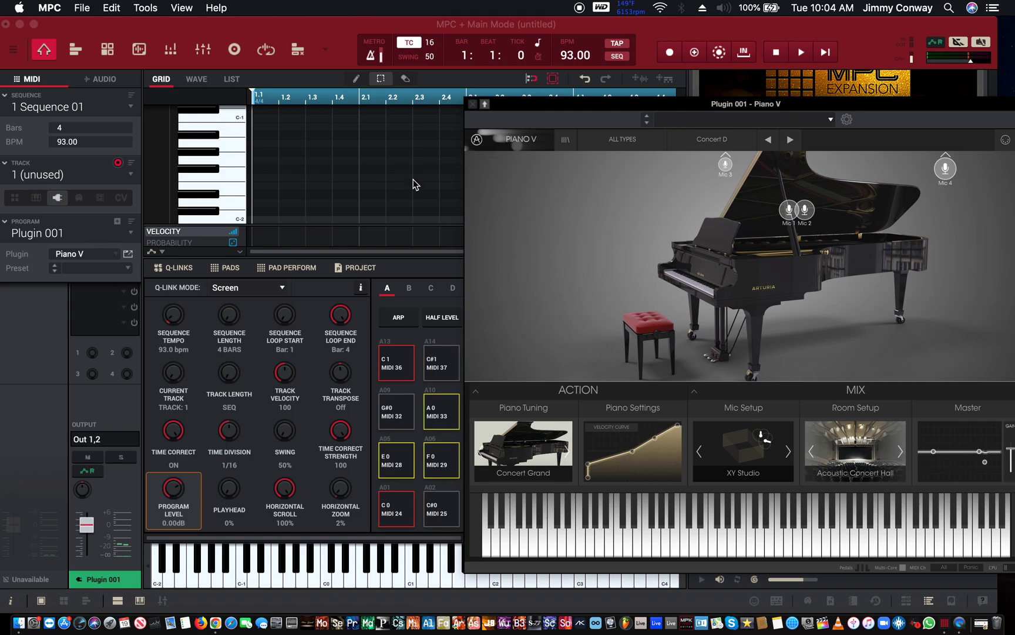
click(472, 104)
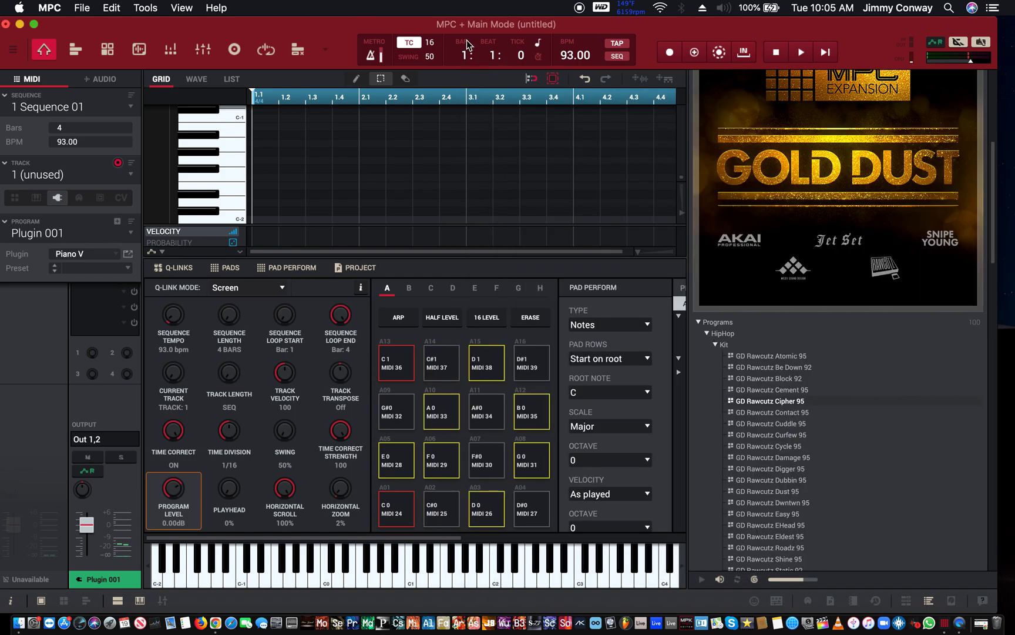
- Set the sequence tempo to 70 BPM, switching Time Correct off before the change and back on after it
click(410, 47)
double_click(569, 56)
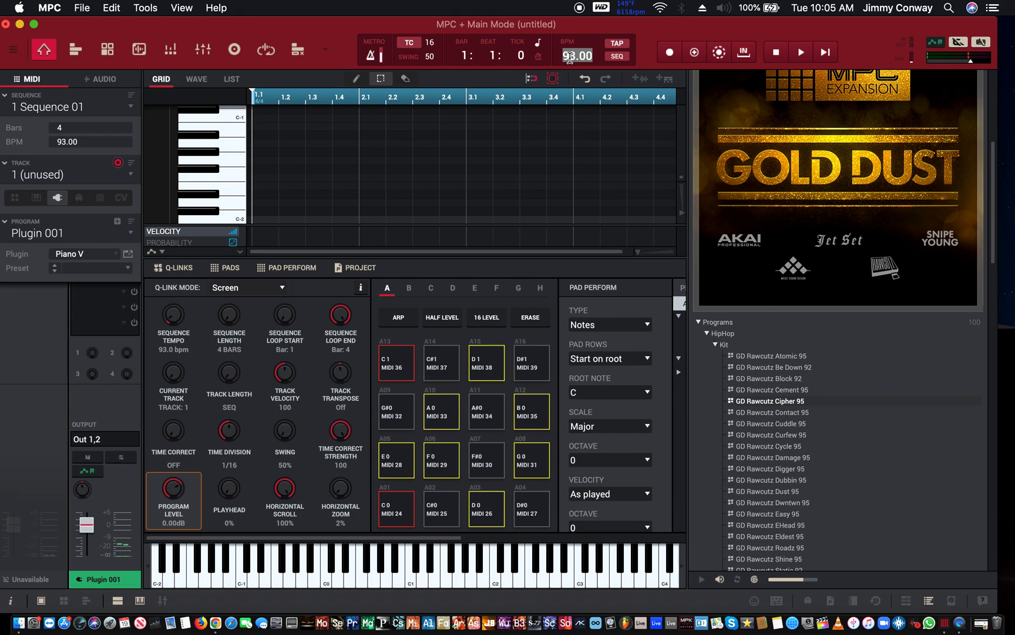
text(70)
key(Return)
click(410, 42)
drag(433, 98, 421, 6)
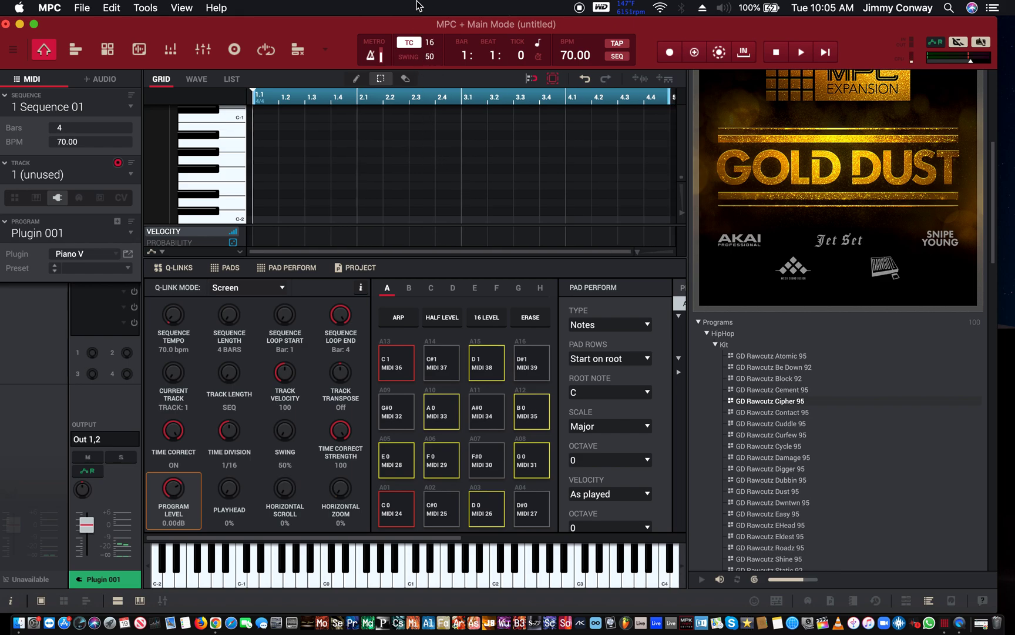
- Record a piano chord progression onto the Piano V plugin track across the four-bar sequence
key(r)
key(space)
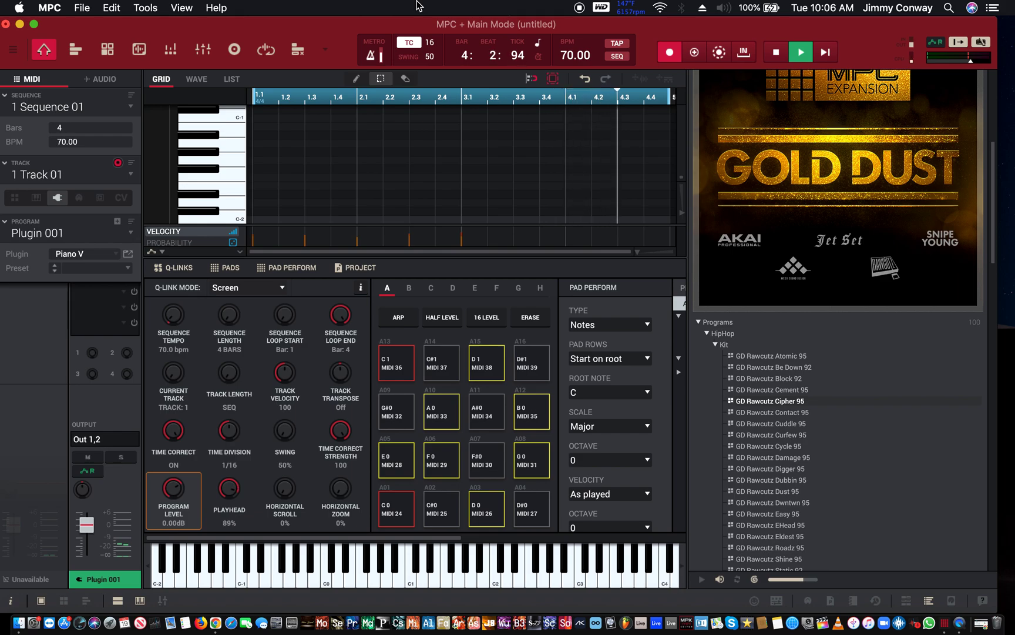
key(space)
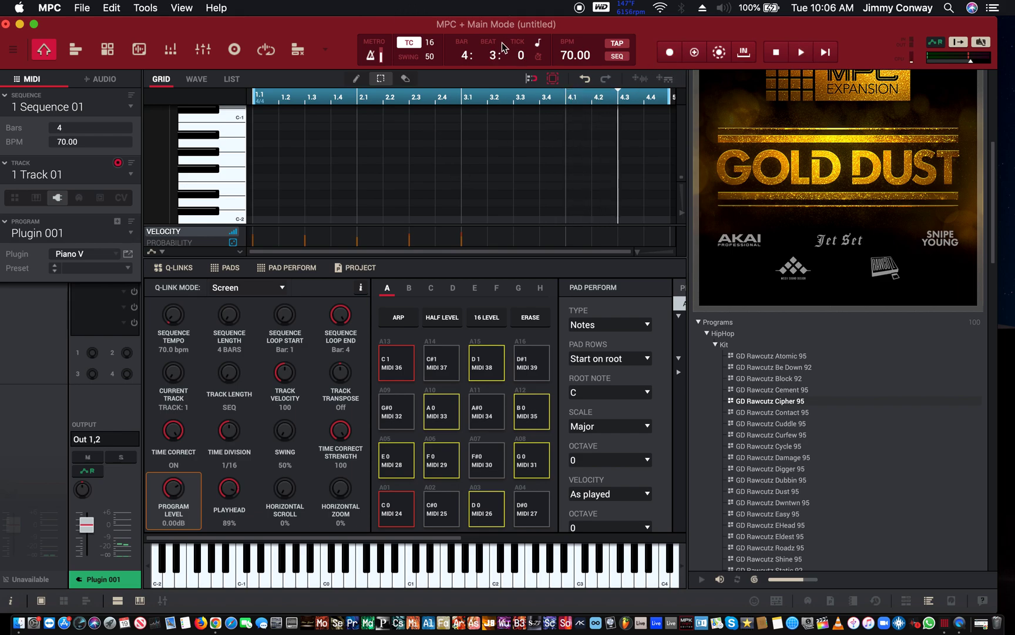
- Set the length of Sequence 01 to 2 bars
scroll(71, 128, down, 1)
scroll(70, 128, up, 3)
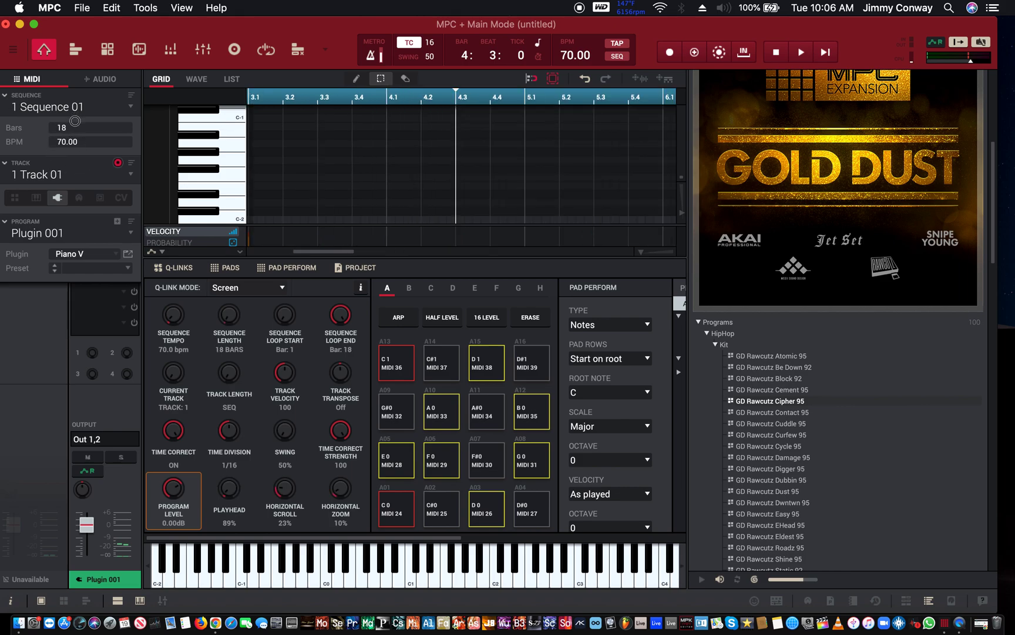
scroll(70, 127, down, 5)
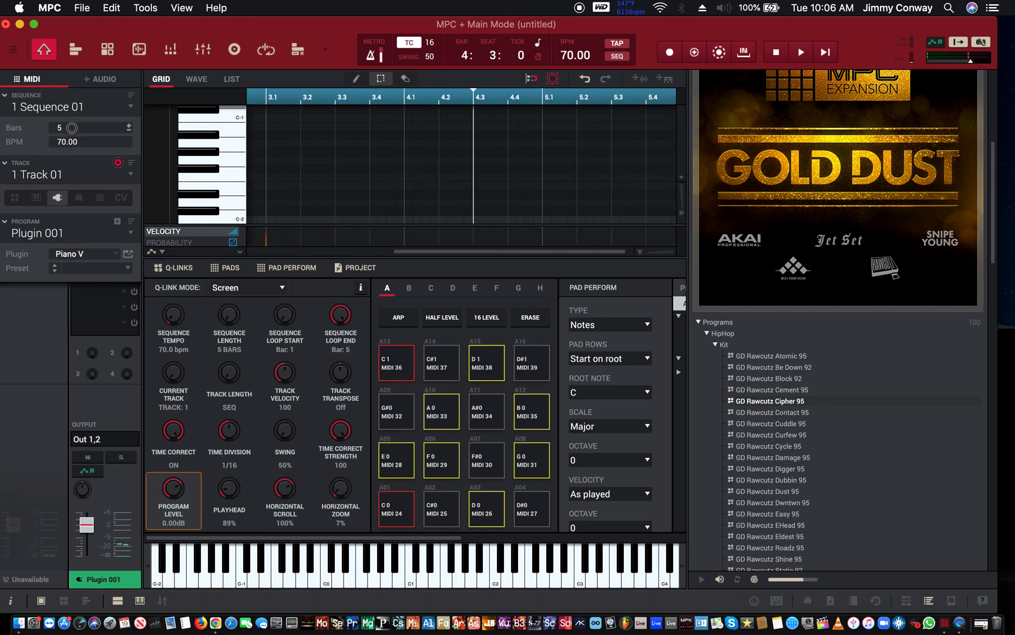
scroll(69, 131, up, 2)
scroll(73, 128, down, 1)
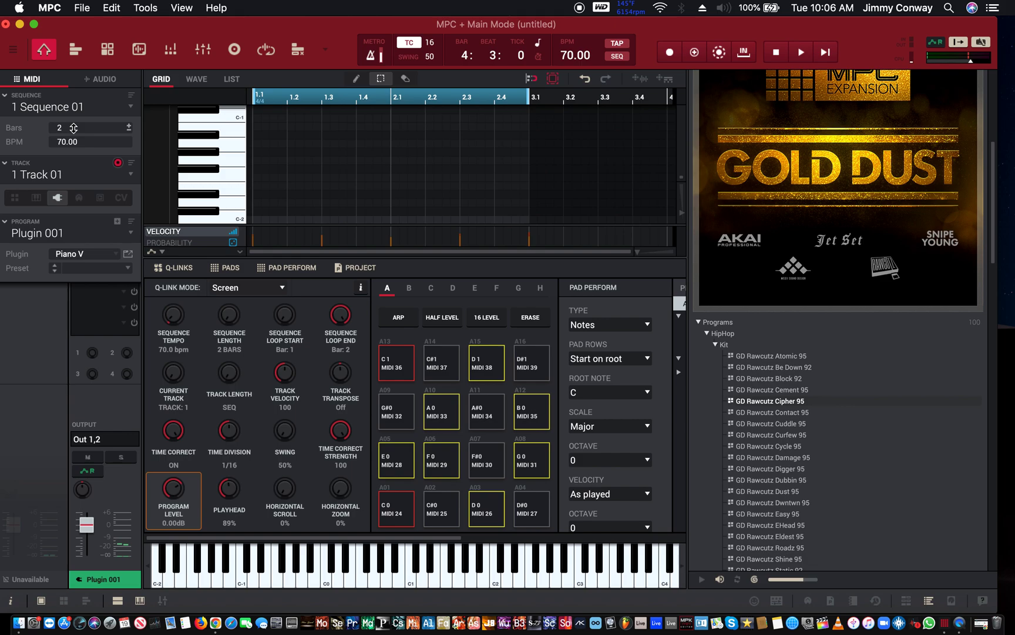
- Select the notes that start after bar 2 in the grid, at 3.1, and delete them
scroll(298, 147, up, 10)
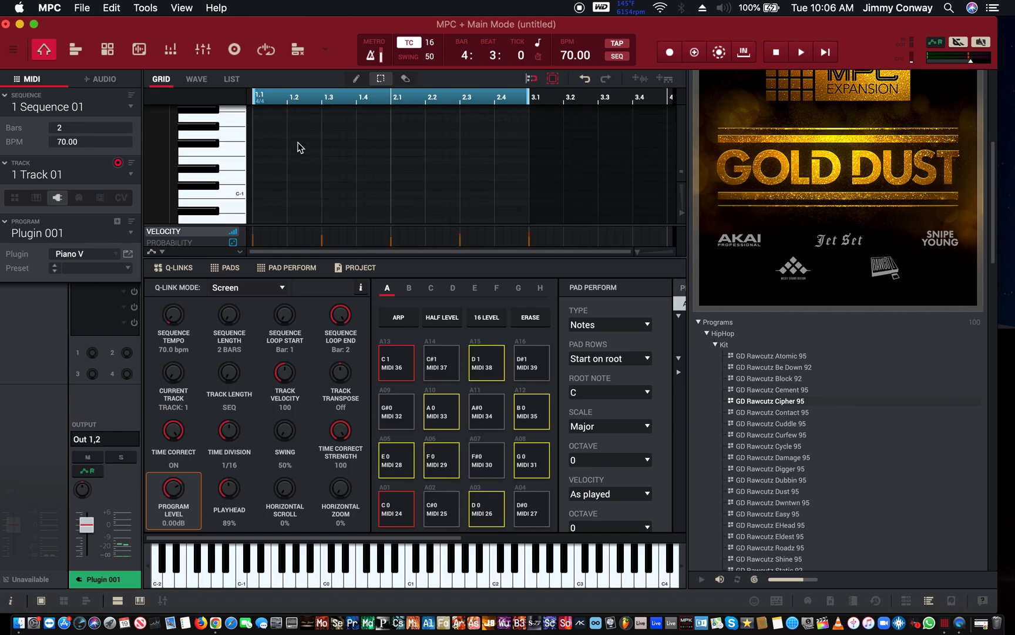
scroll(298, 147, up, 5)
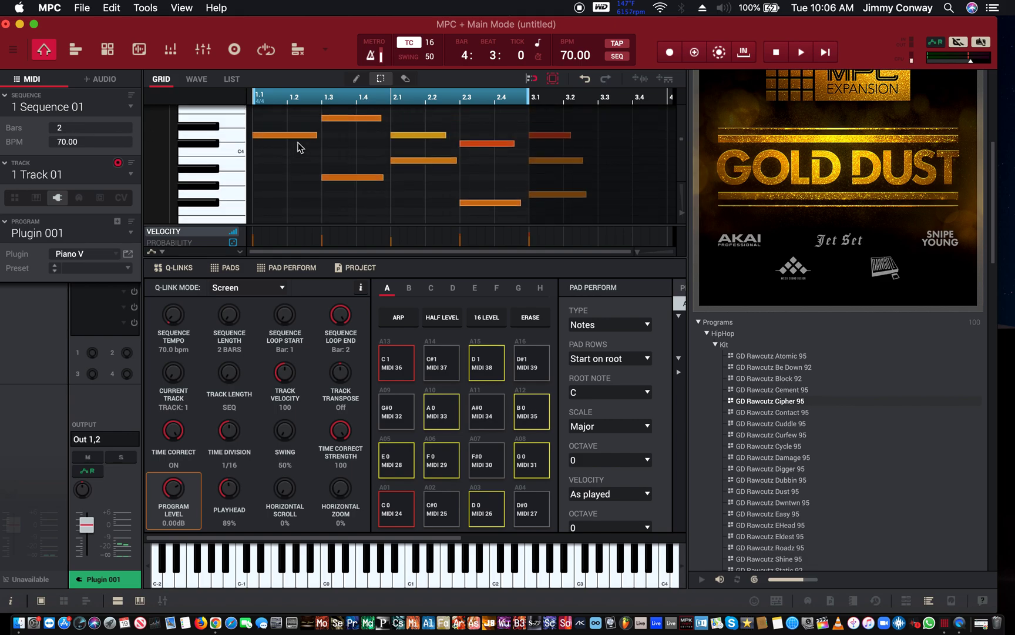
mouse_move(576, 106)
mouse_down()
mouse_move(551, 170)
mouse_move(552, 303)
mouse_up()
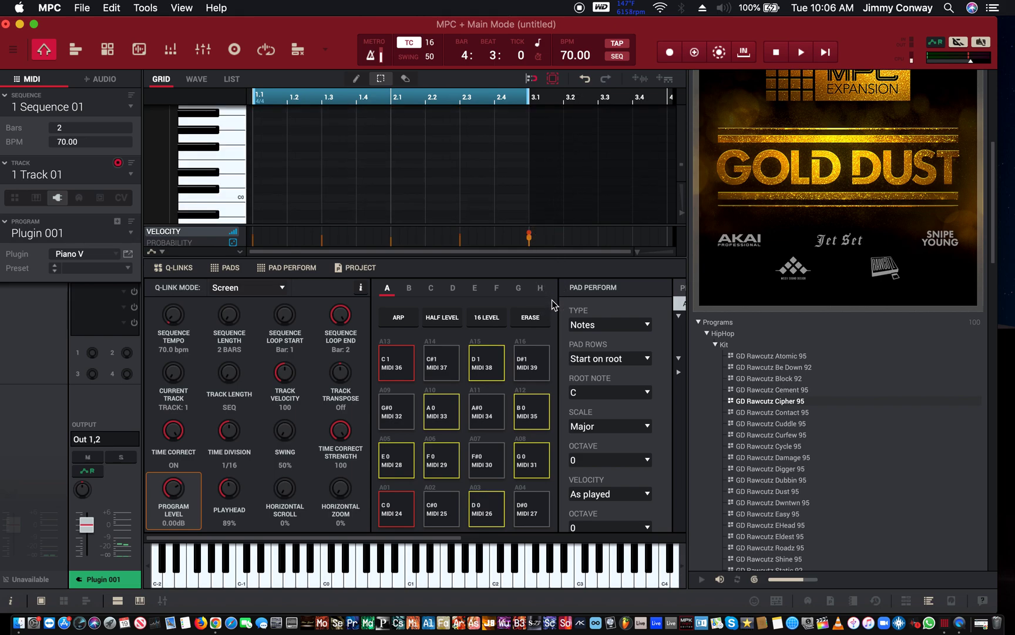
scroll(568, 217, up, 2)
scroll(568, 217, up, 8)
scroll(568, 217, up, 3)
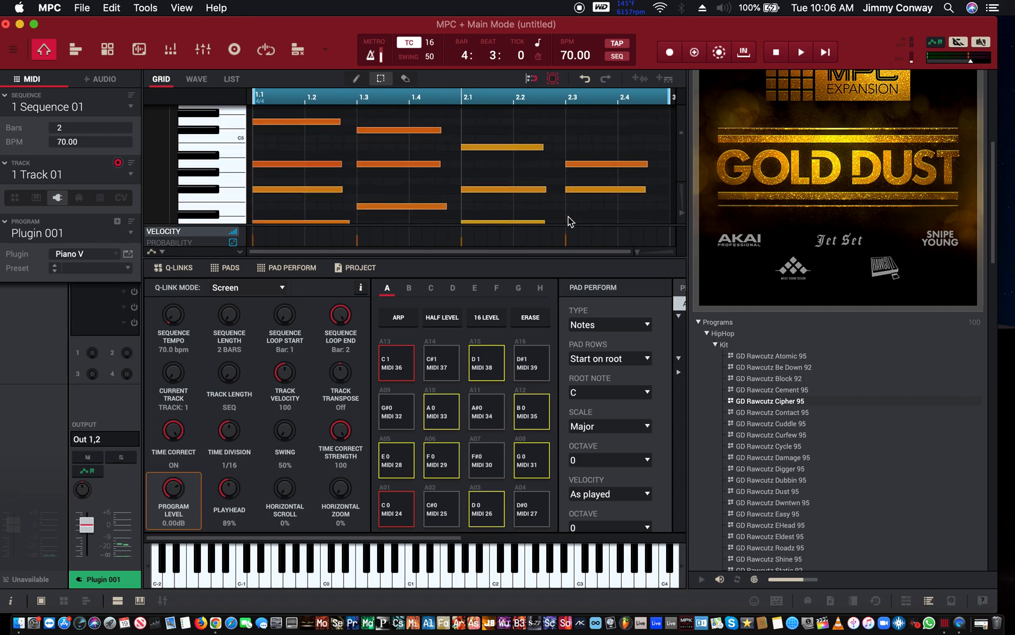
- Play back the chord loop and set the sequence tempo to 90 BPM
key(space)
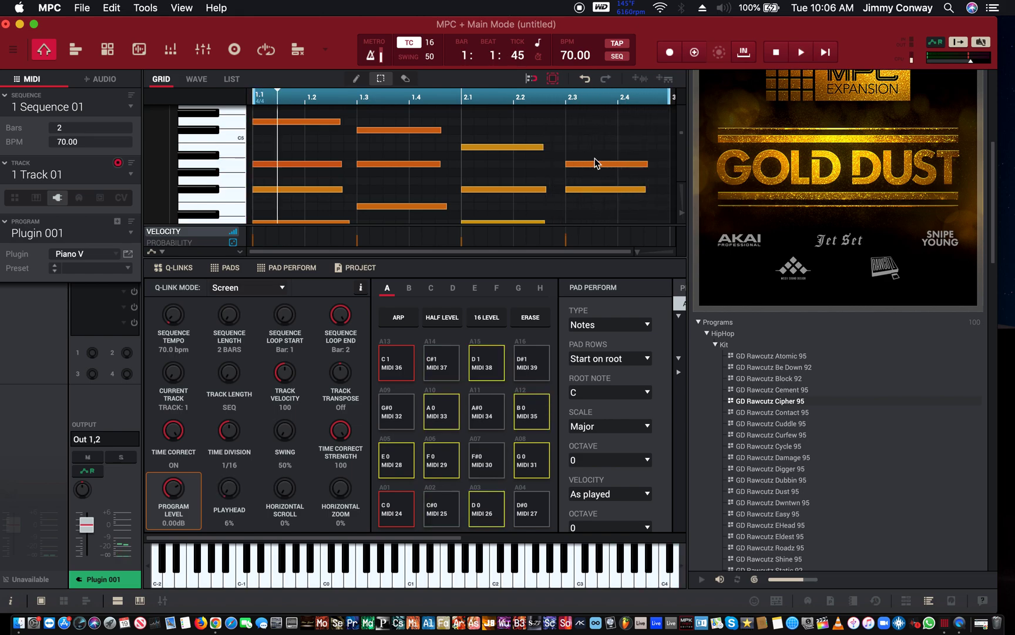
double_click(568, 54)
text(80)
key(Return)
key(space)
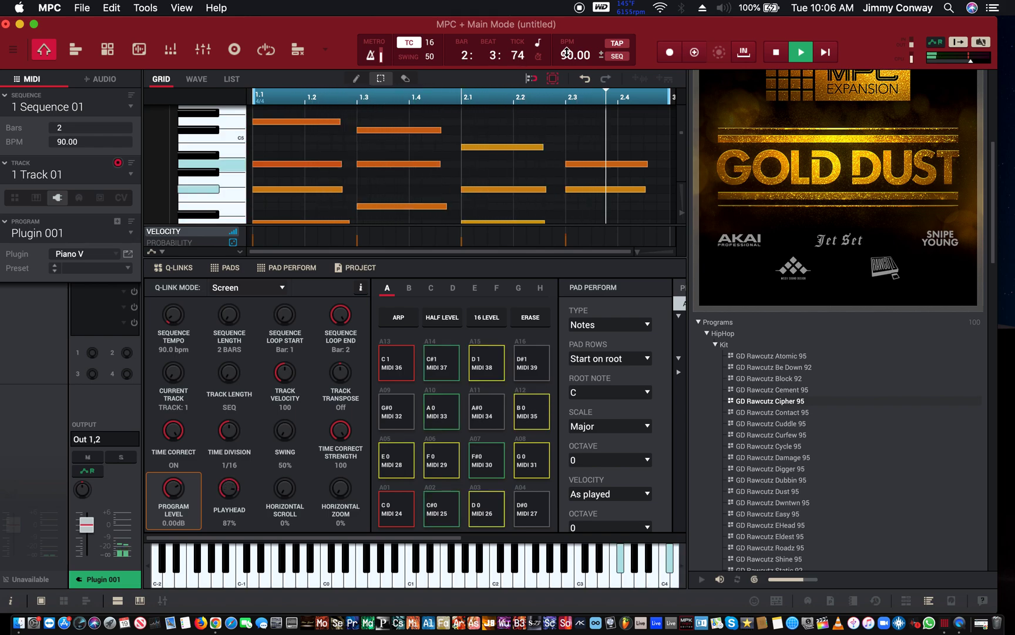
key(space)
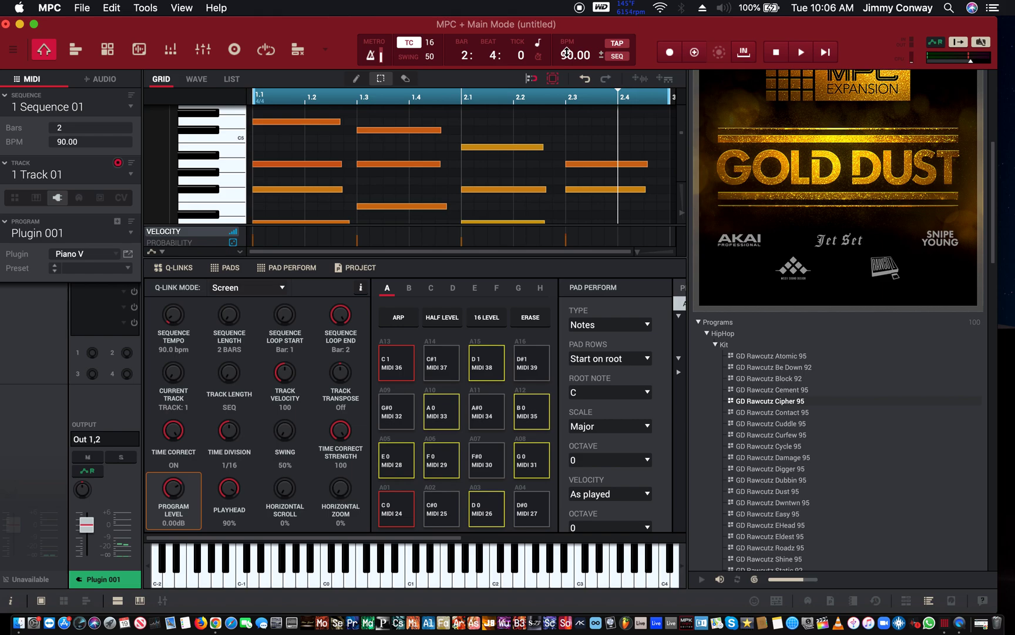
- Rename track 1 as PIANO
double_click(33, 176)
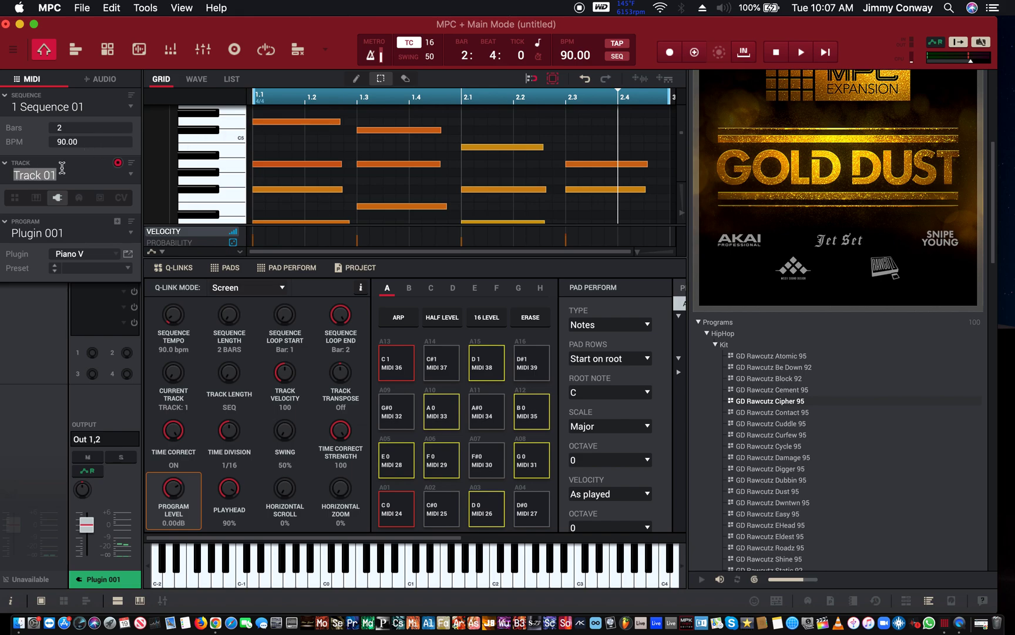
text(Pl)
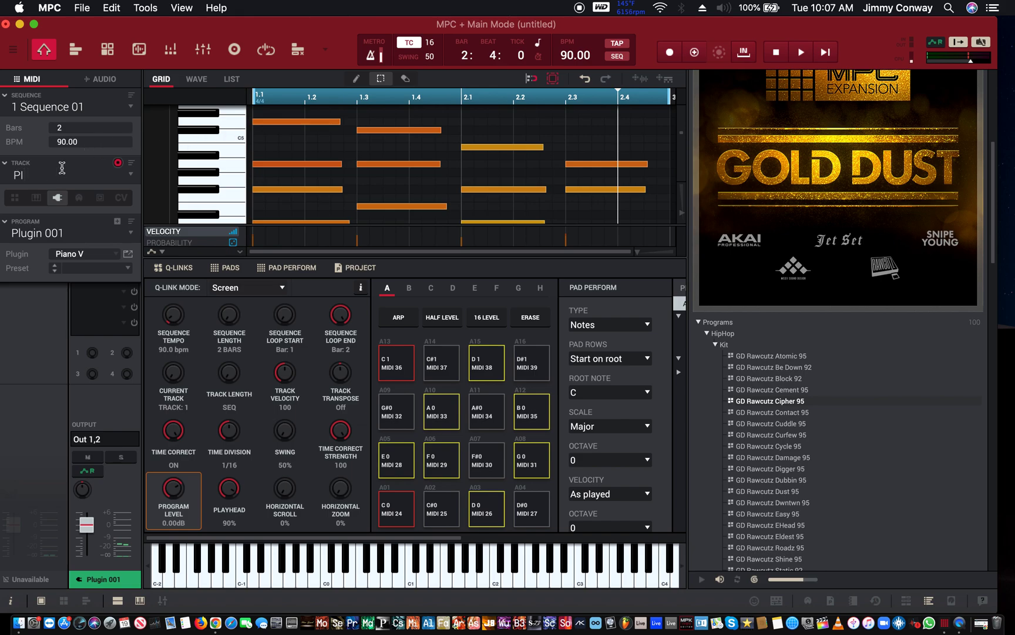
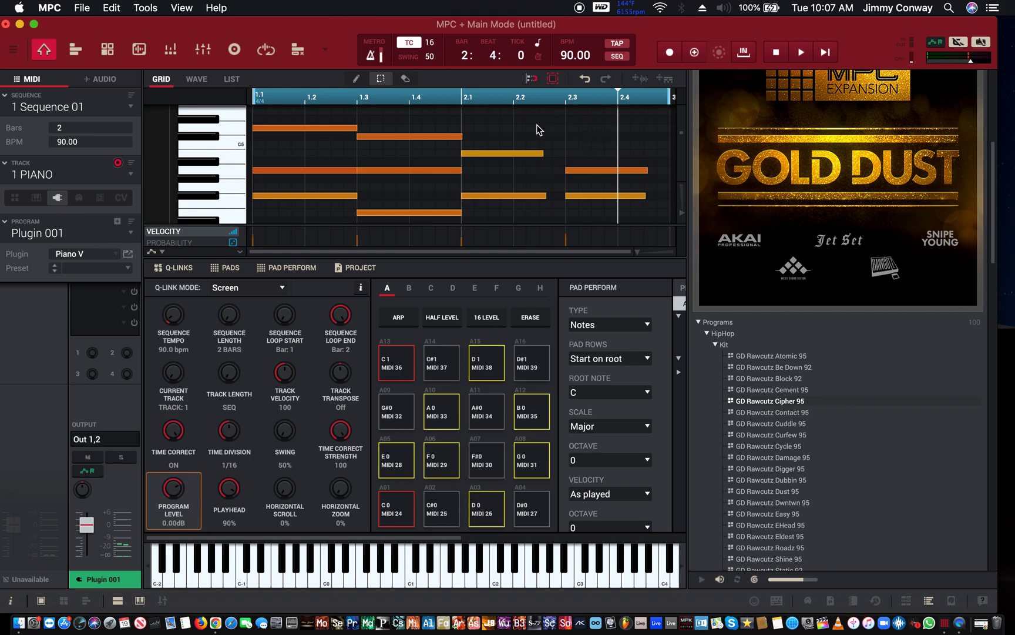
- Select the two upper notes starting at 2.1 and extend their ends to about 2.3 with Time Correct set to 1/64
mouse_move(539, 129)
mouse_down()
mouse_move(528, 141)
mouse_move(525, 217)
mouse_move(542, 197)
mouse_move(515, 199)
mouse_move(557, 198)
mouse_move(509, 203)
mouse_move(495, 188)
mouse_move(567, 200)
mouse_move(486, 195)
mouse_move(615, 203)
mouse_move(527, 200)
mouse_up()
click(546, 198)
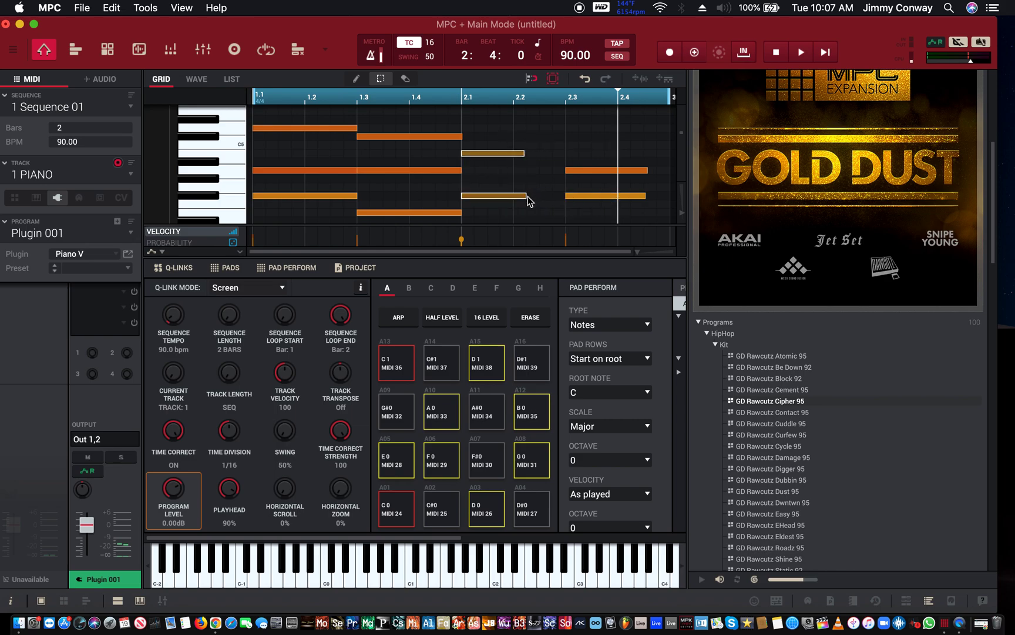
click(429, 42)
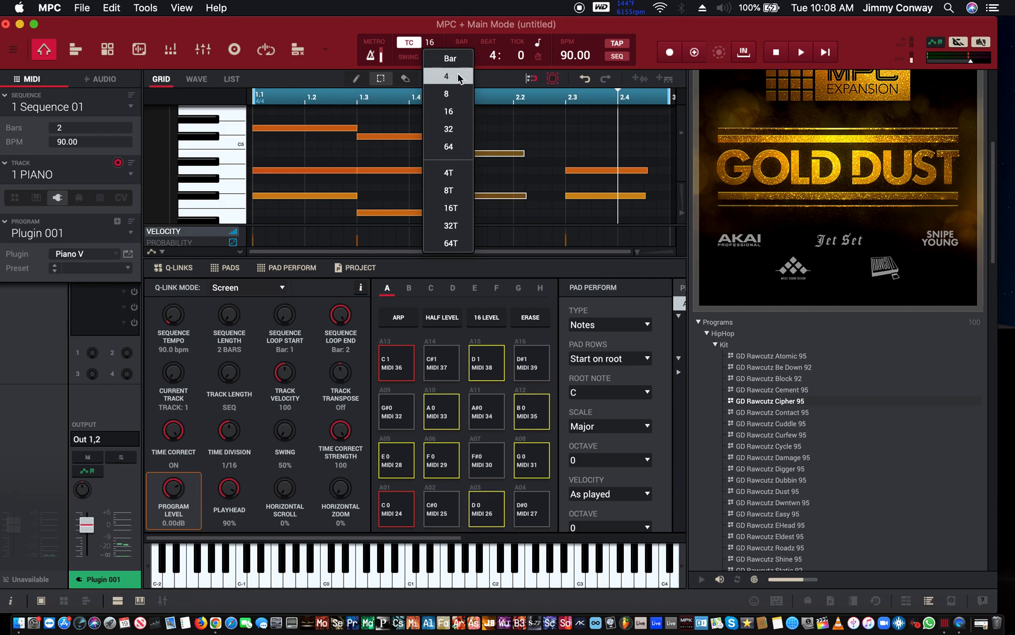
click(449, 146)
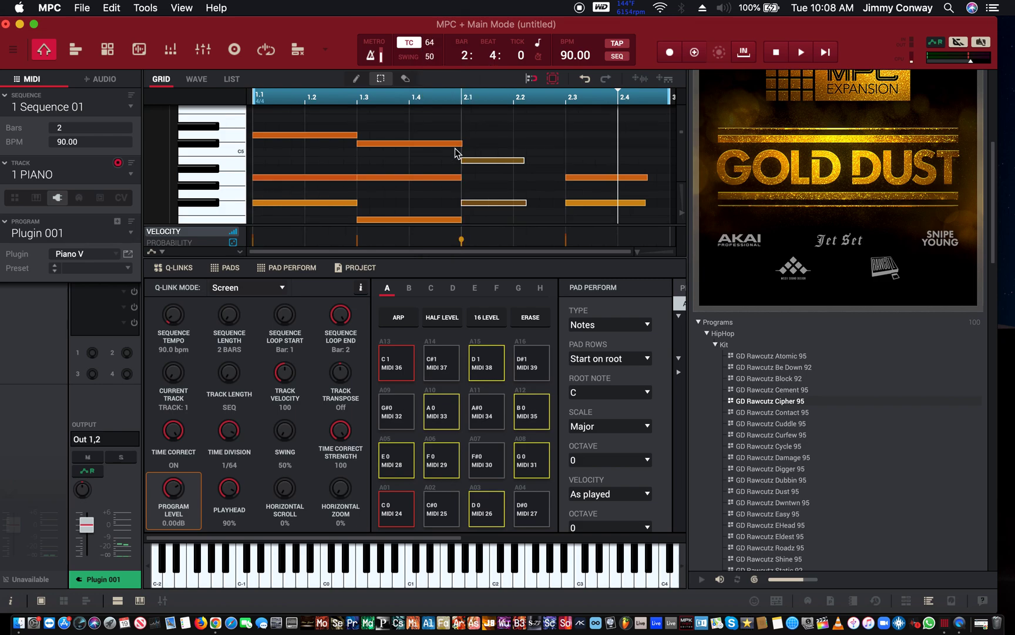
click(521, 159)
drag(521, 159, 562, 198)
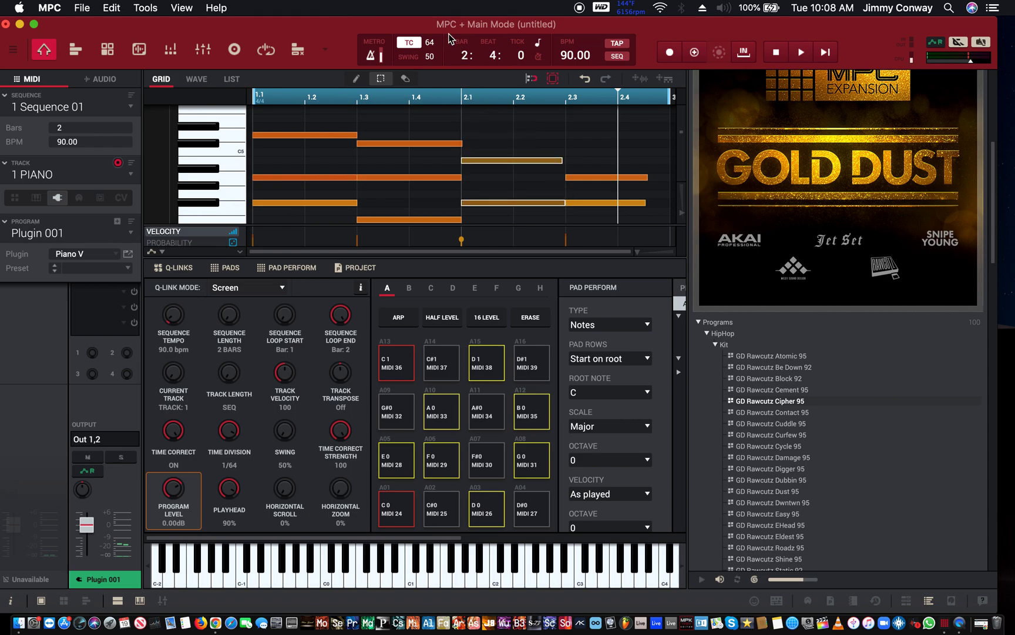
- Try to snap the ends of the two selected notes to 2.3 with Time Correct set to 1/4
click(432, 43)
click(461, 77)
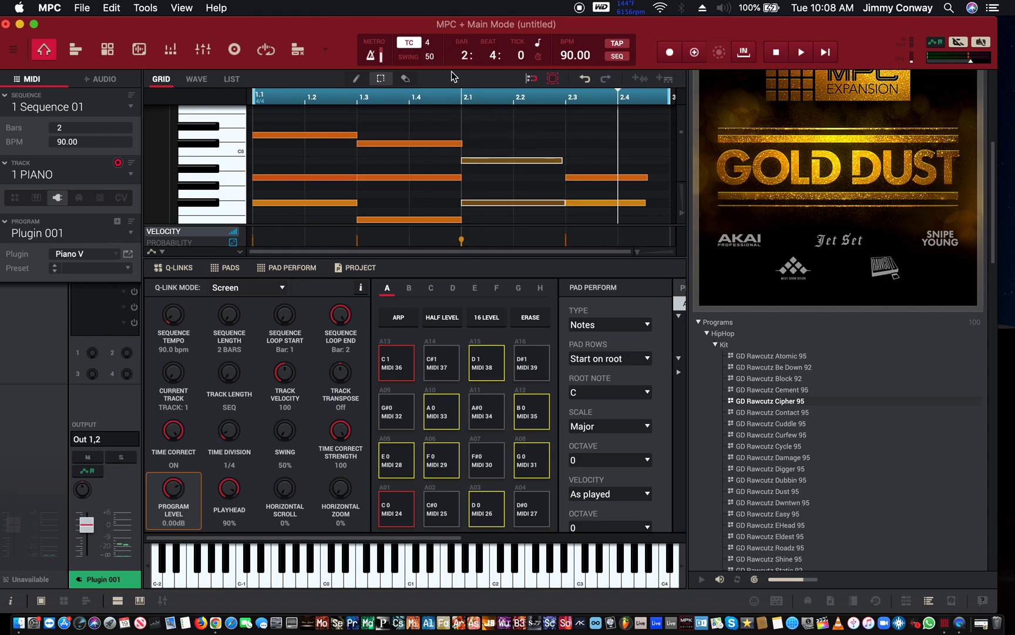
mouse_move(561, 160)
mouse_down()
mouse_move(488, 148)
mouse_move(692, 156)
mouse_move(511, 149)
mouse_move(573, 149)
mouse_up()
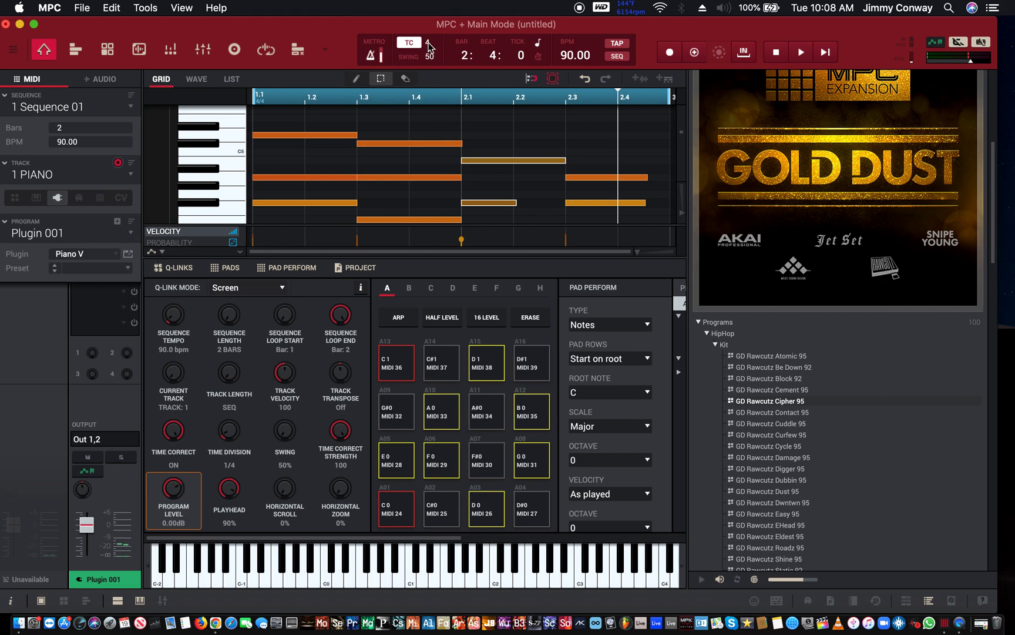
- Set Time Correct to 1/16 and align the ends of the two upper notes from 2.1 with 2.3
click(428, 43)
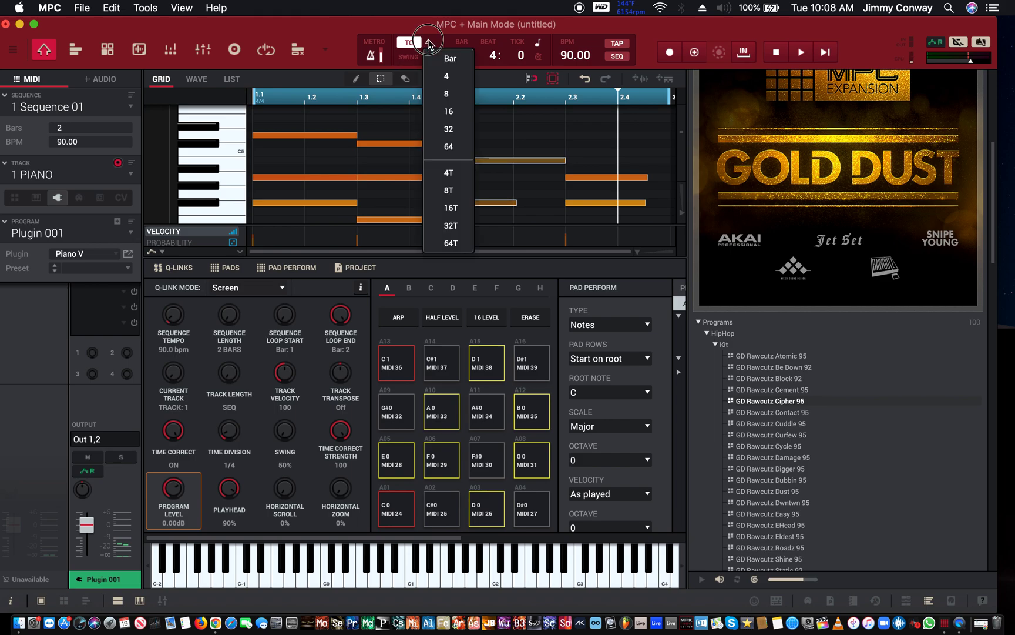
click(449, 111)
drag(517, 205, 563, 198)
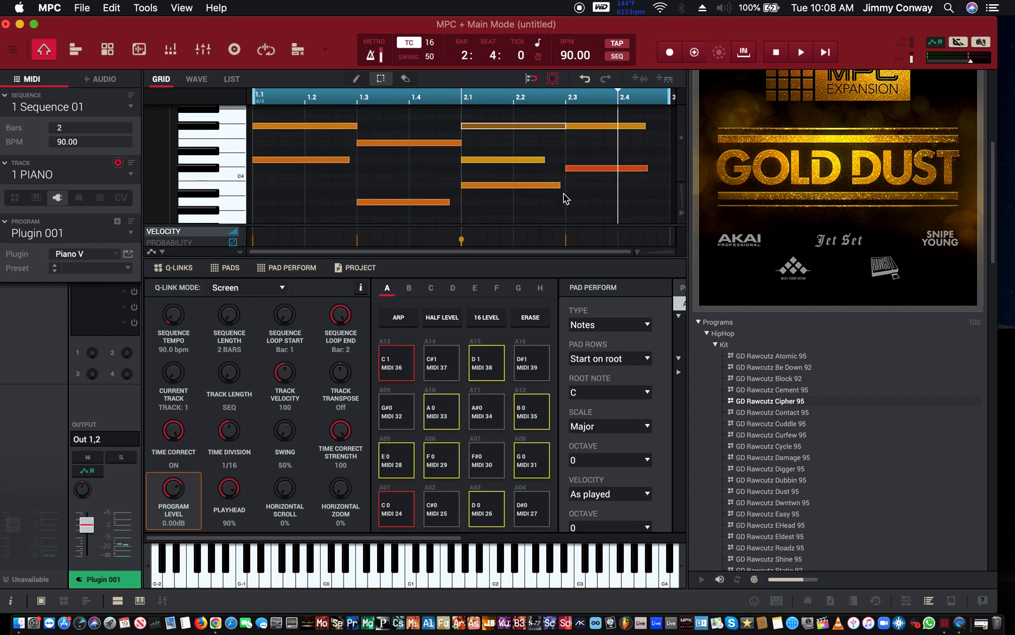
scroll(563, 198, up, 5)
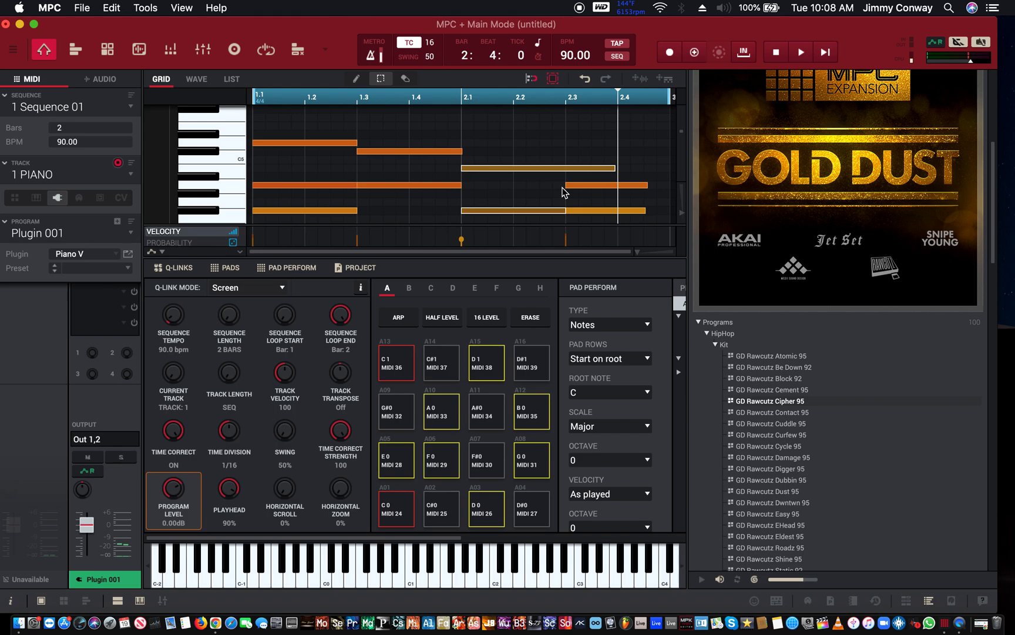
mouse_move(615, 167)
mouse_down()
mouse_move(575, 159)
mouse_move(613, 167)
mouse_up()
click(590, 154)
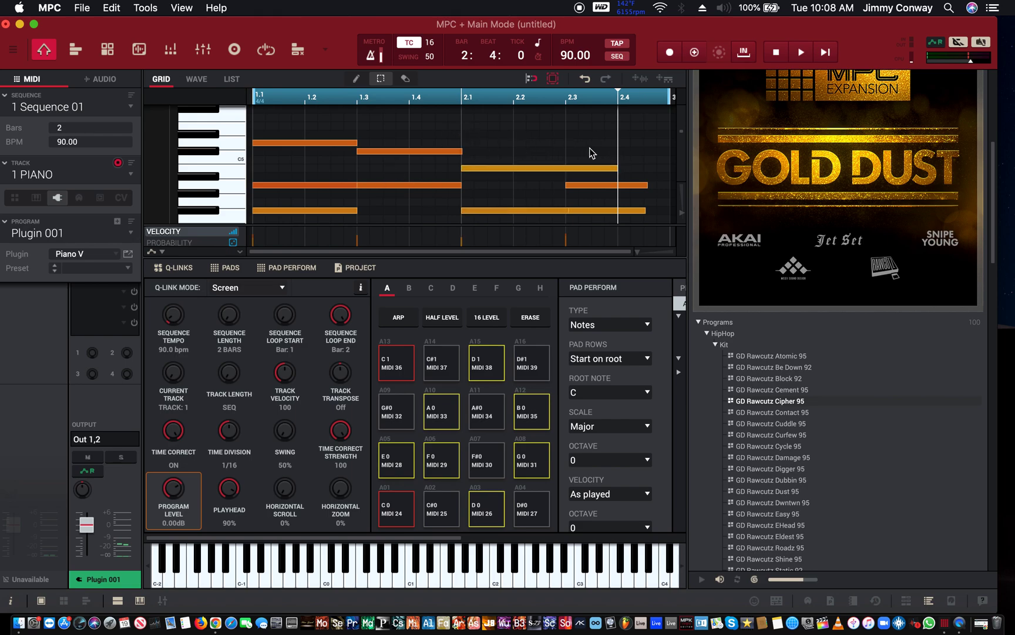
drag(617, 168, 565, 157)
- Select the chord notes starting at 2.3, extend them to the end of bar 2 with the browser hidden, and play the loop back
drag(644, 180, 656, 139)
scroll(655, 138, up, 5)
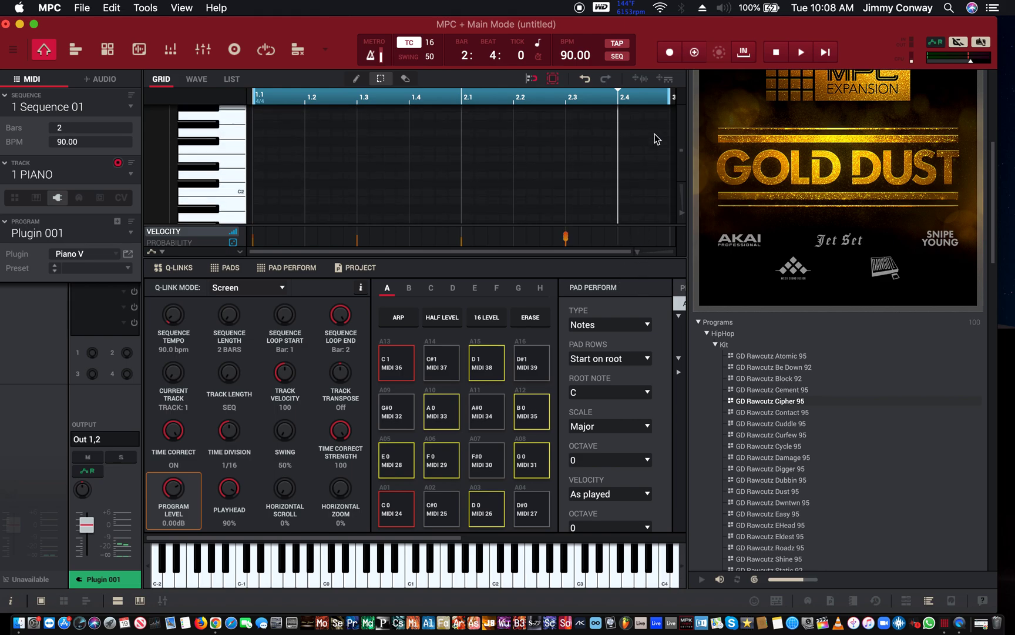
scroll(656, 139, up, 3)
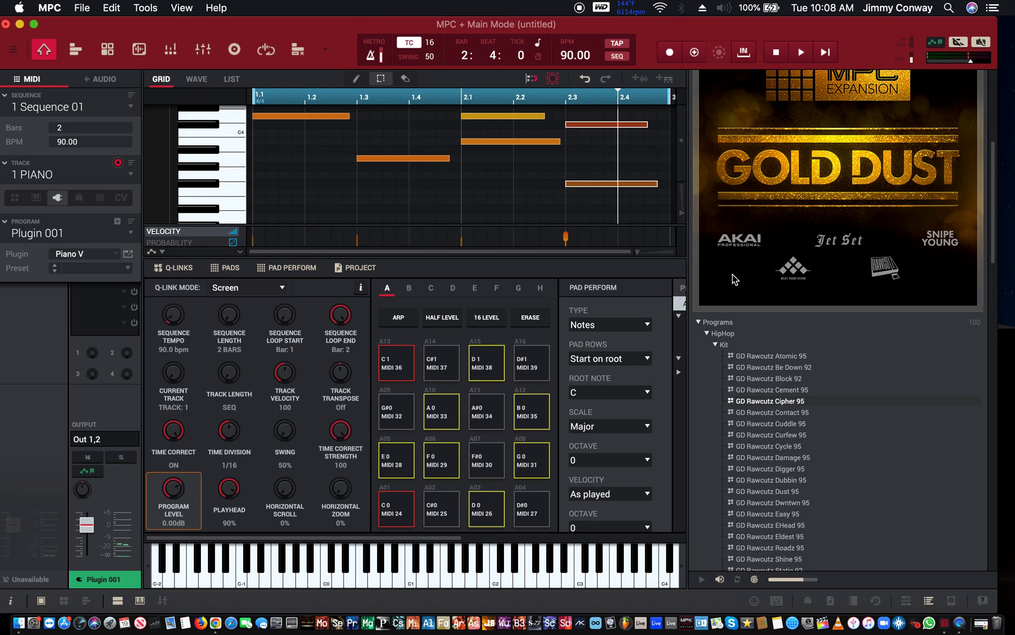
click(928, 601)
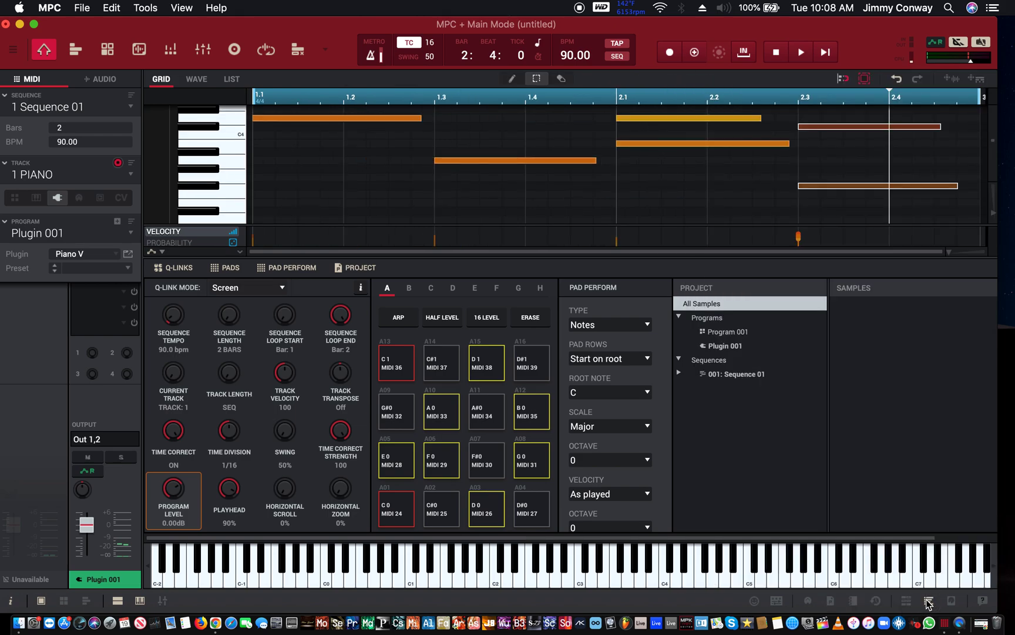
click(928, 600)
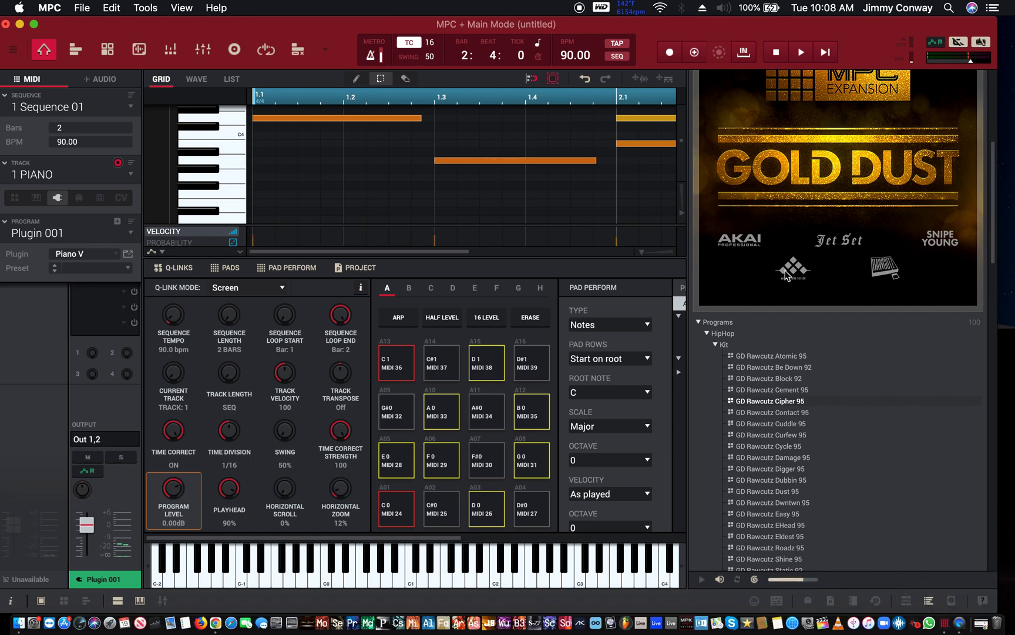
key(Escape)
scroll(768, 194, up, 5)
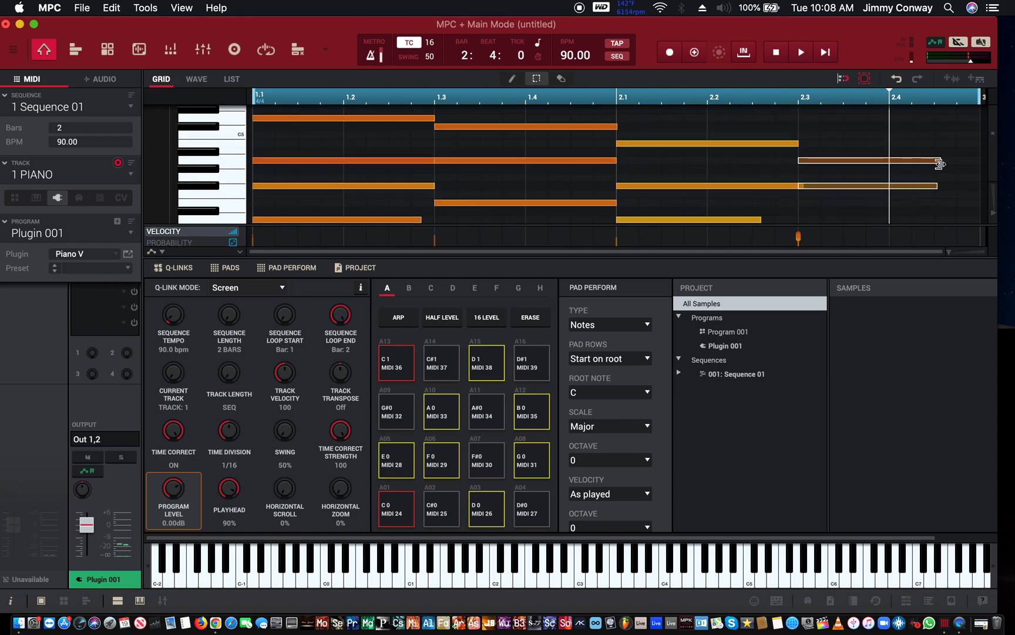
drag(939, 164, 982, 169)
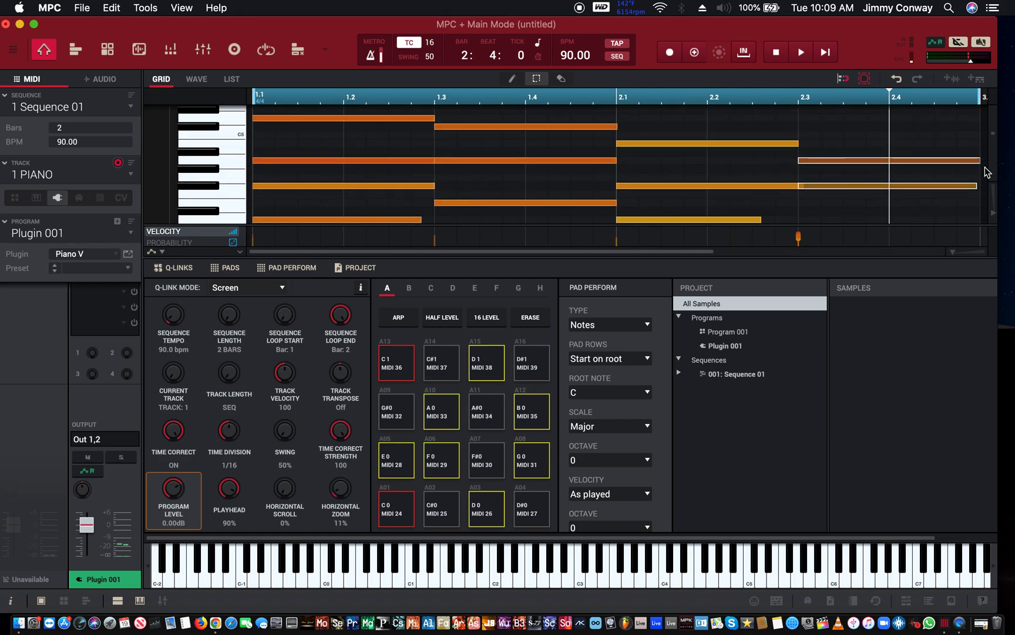
key(space)
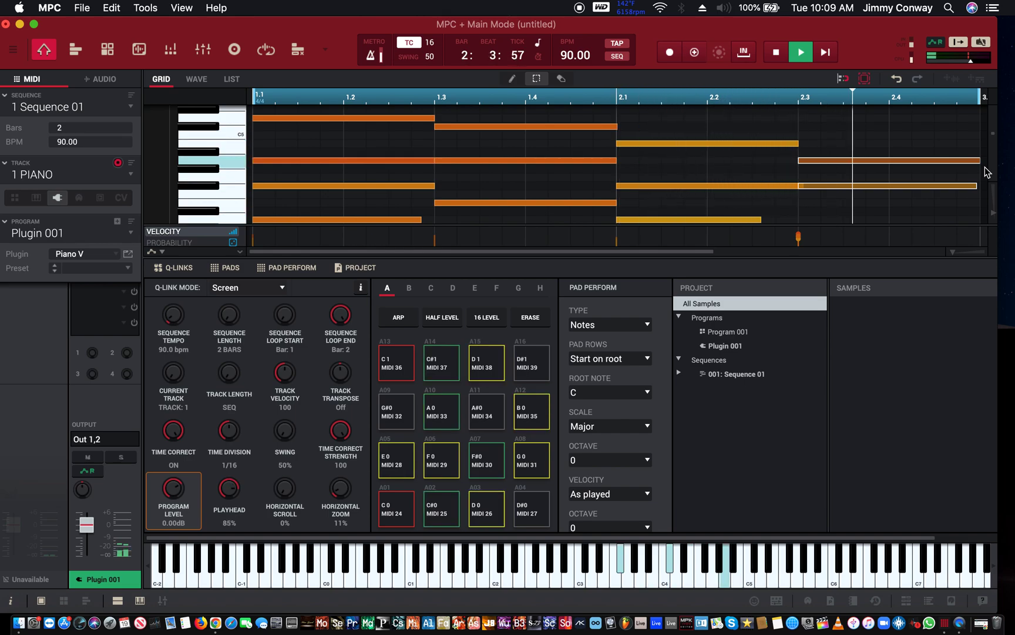
key(space)
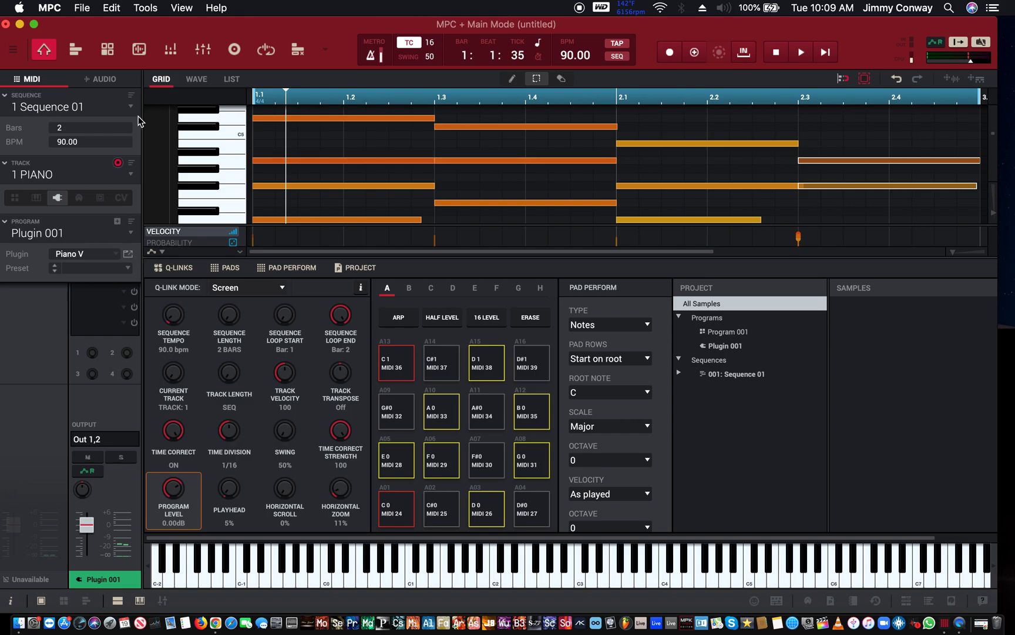
- Switch to unused track 2 and make it a drum track
click(47, 177)
click(40, 210)
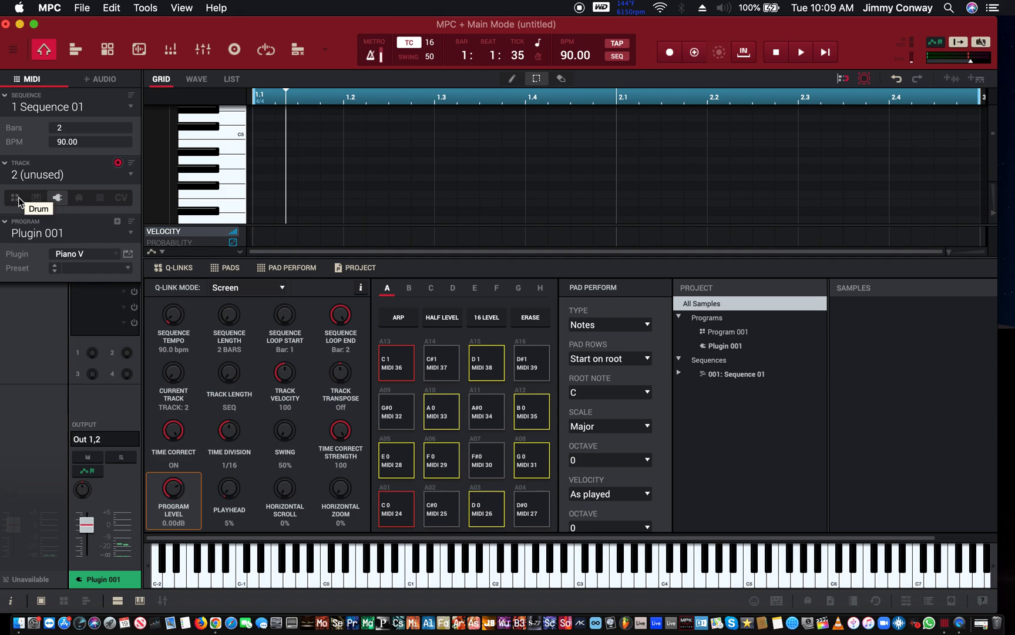
click(16, 199)
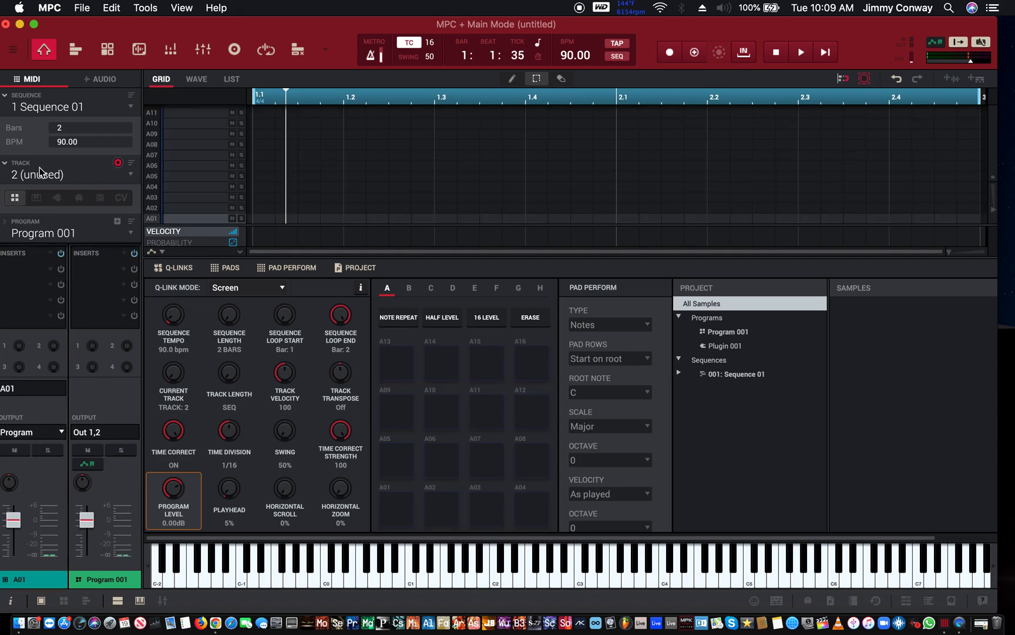
- Check the PIANO track's notes and return to unused track 2
click(40, 179)
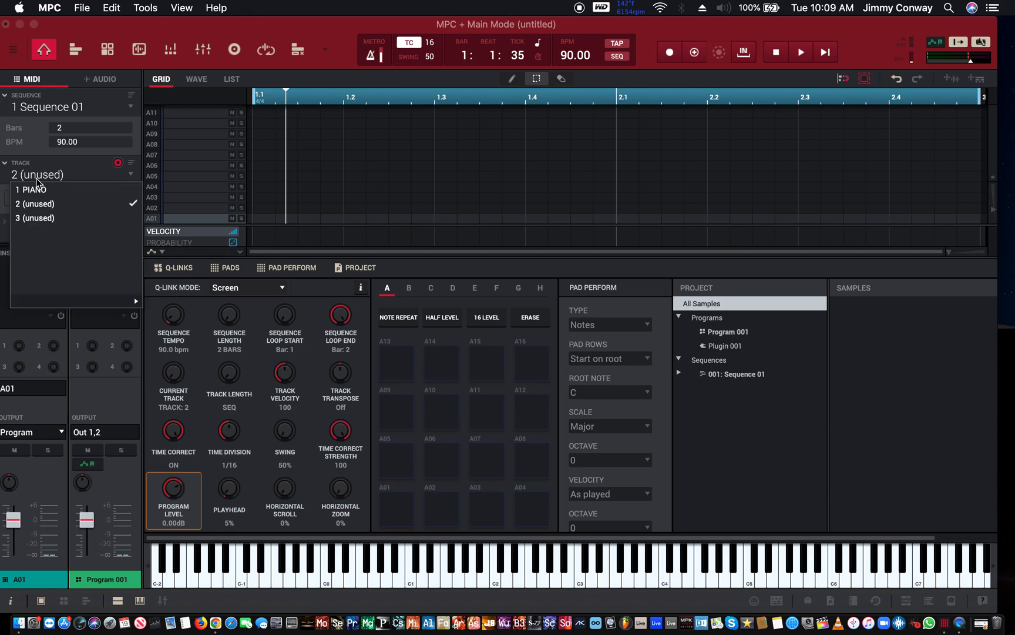
click(35, 187)
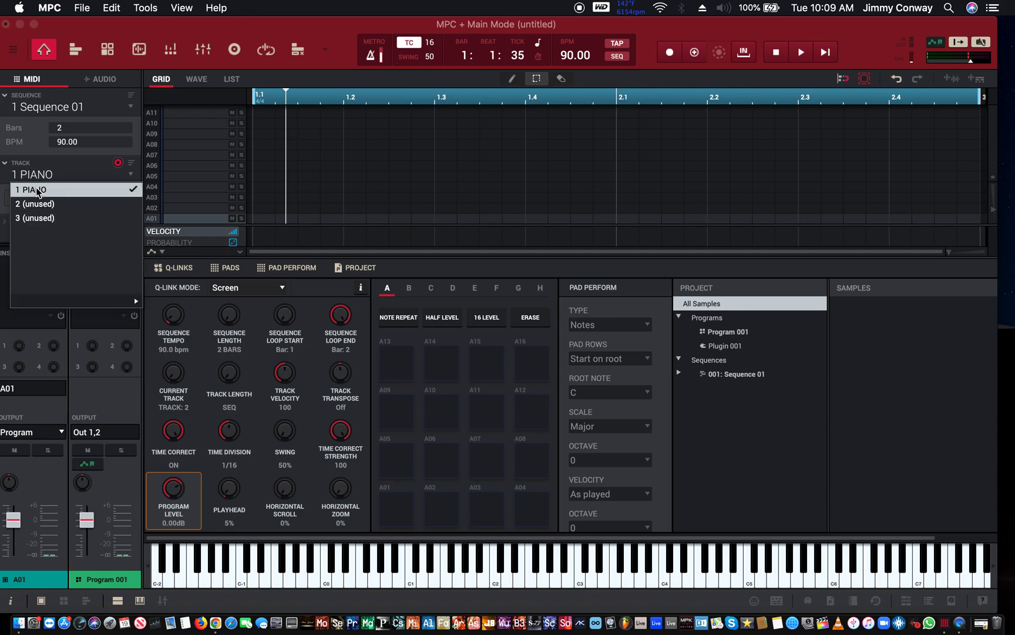
click(36, 188)
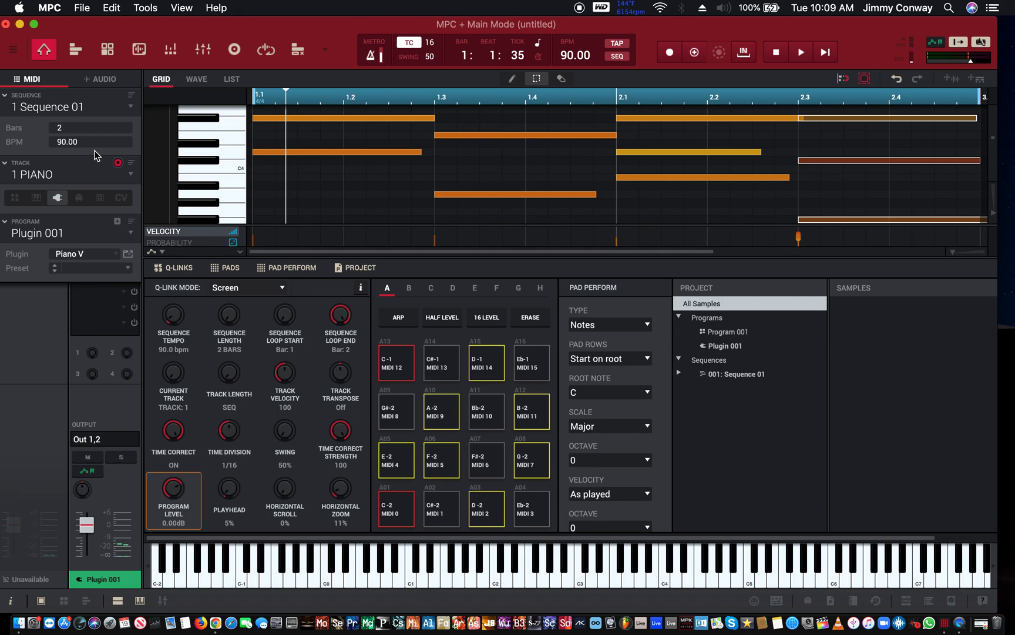
click(52, 176)
click(37, 204)
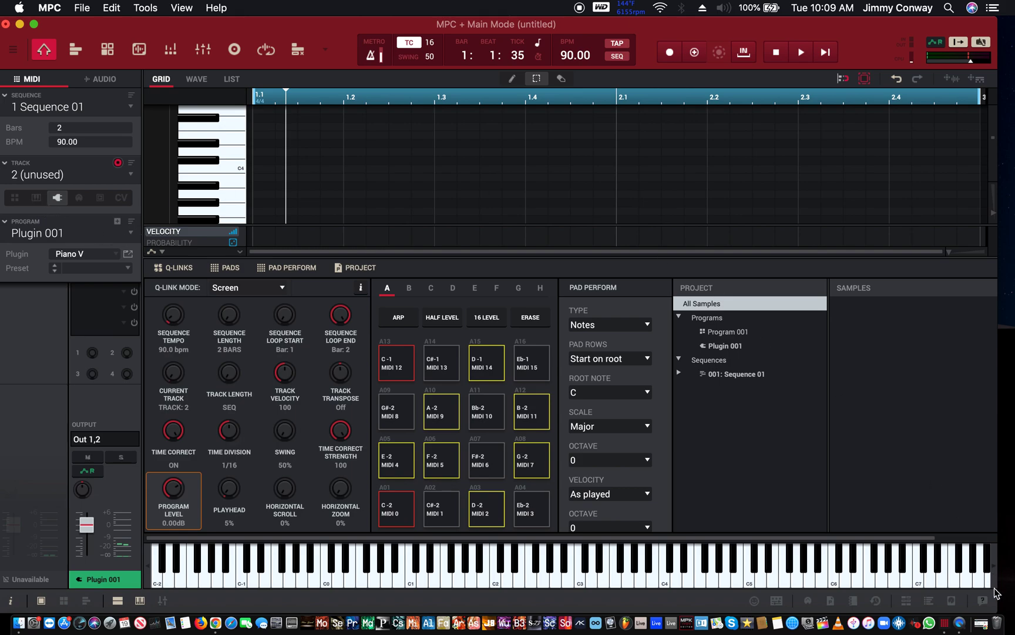
- Load the GD Rawcutz Cycle 95 drum kit from the Gold Dust expansion onto track 2
click(907, 600)
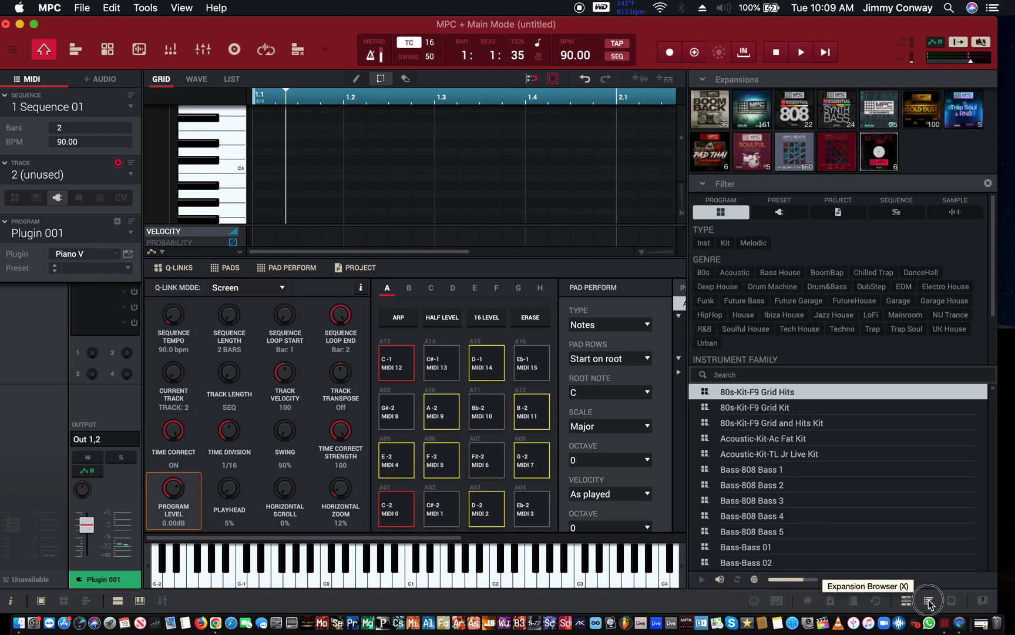
click(929, 601)
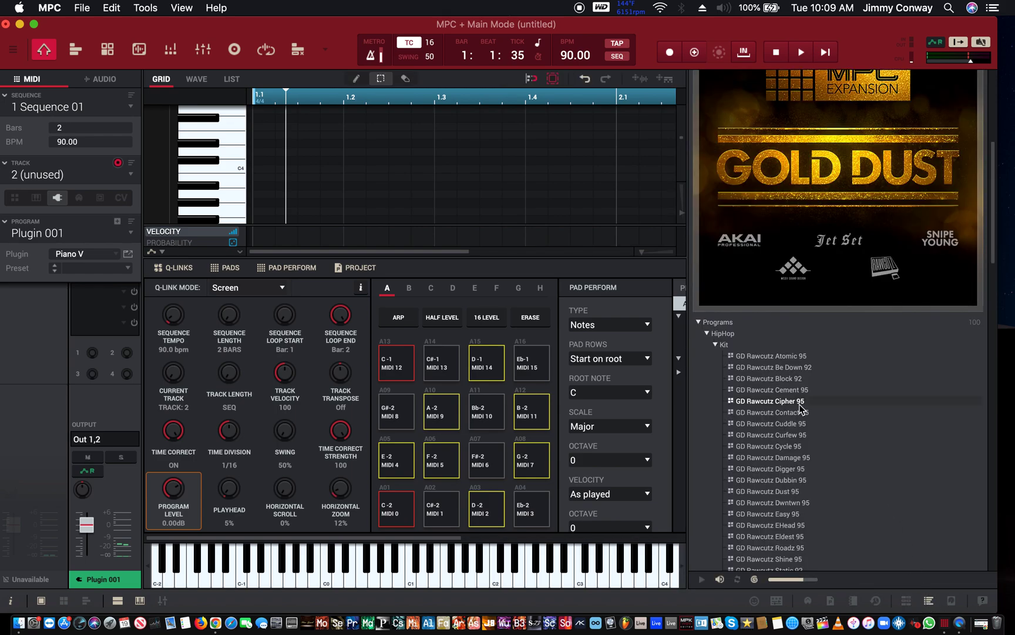
click(773, 447)
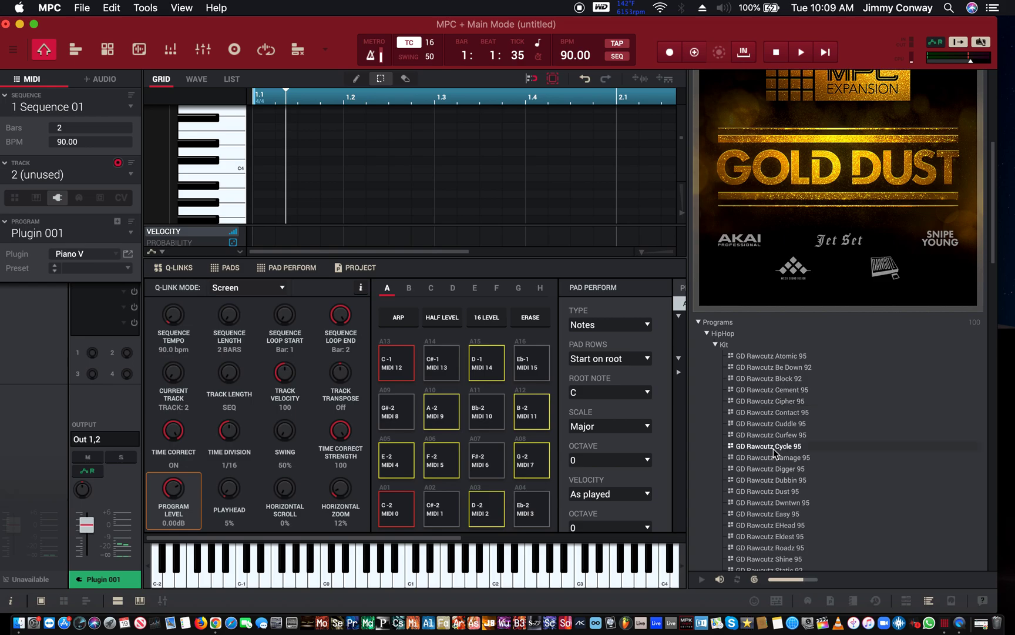
double_click(773, 446)
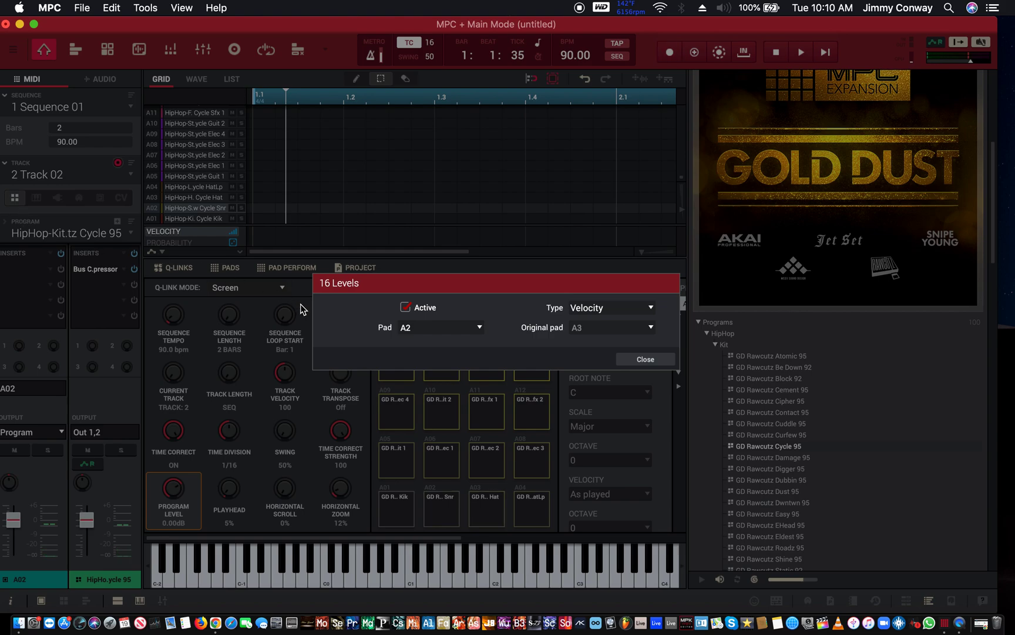
- Assign 16 Levels to pad A3 with the Velocity type and record a hi-hat take
click(424, 329)
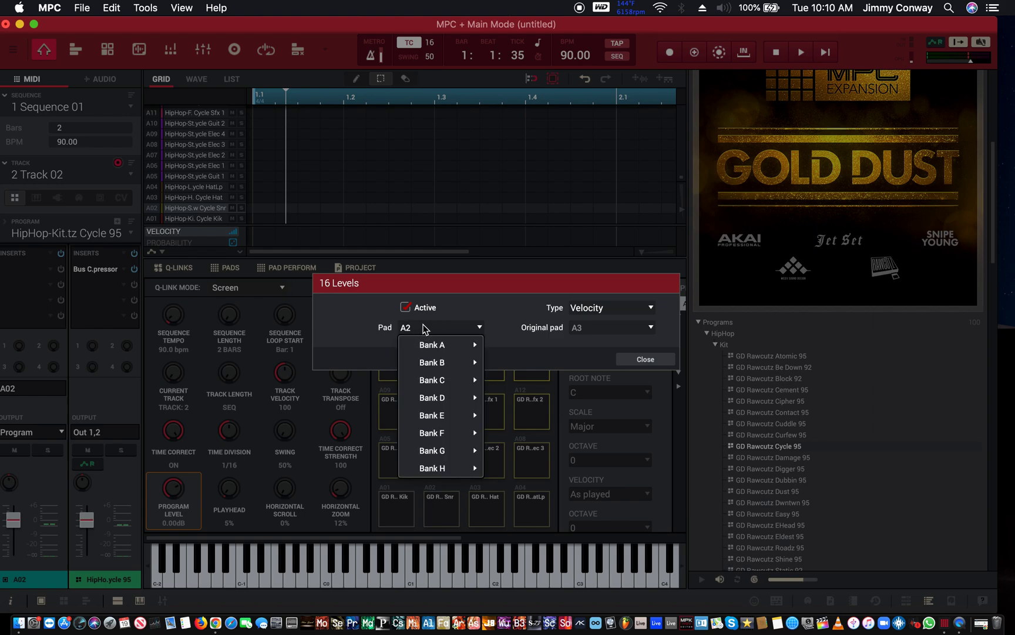
mouse_move(460, 346)
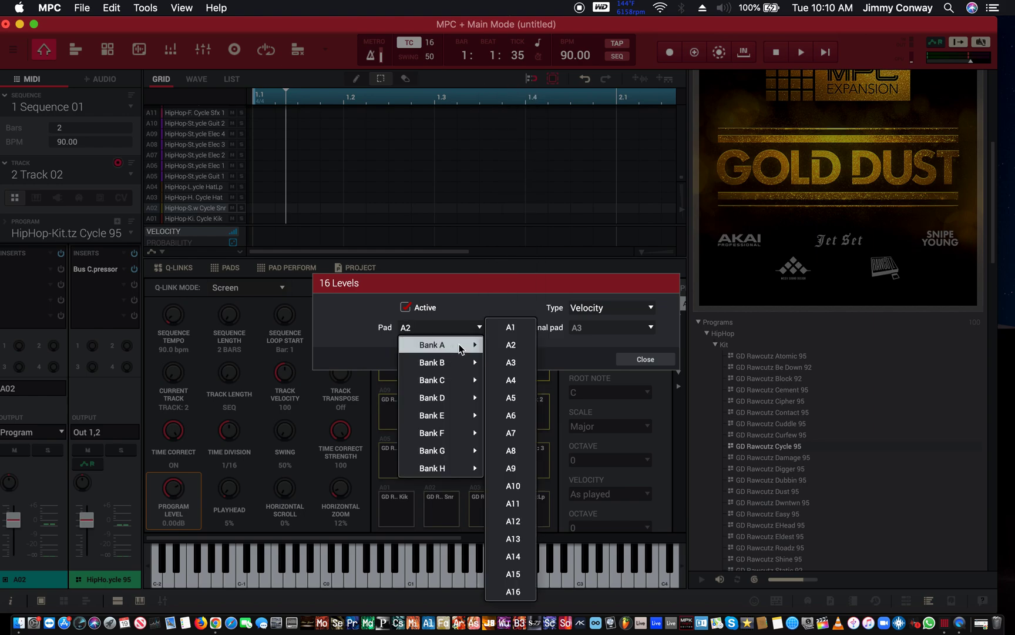
click(532, 361)
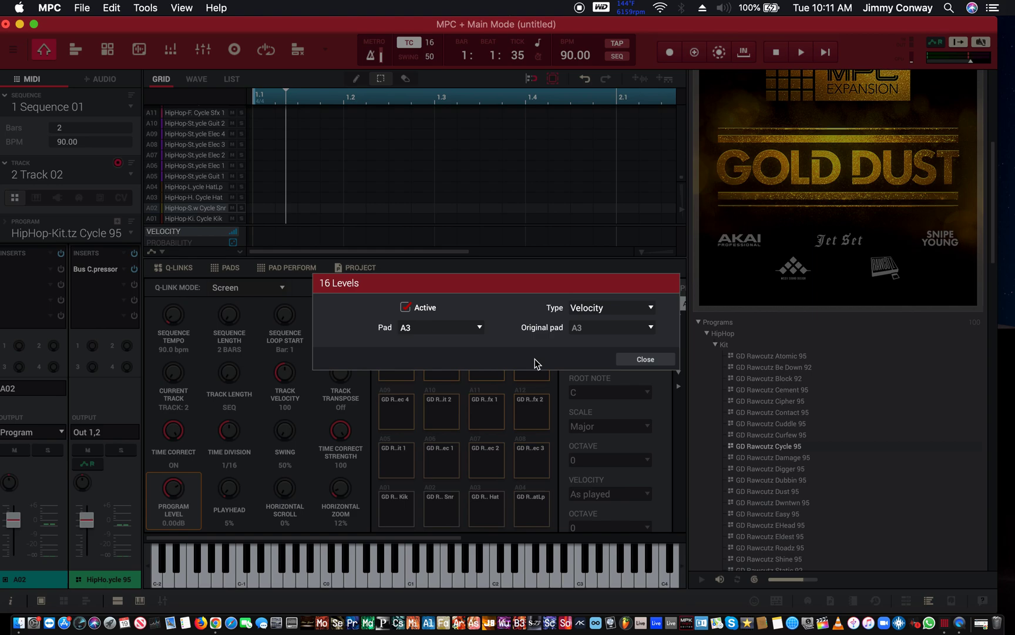
key(space)
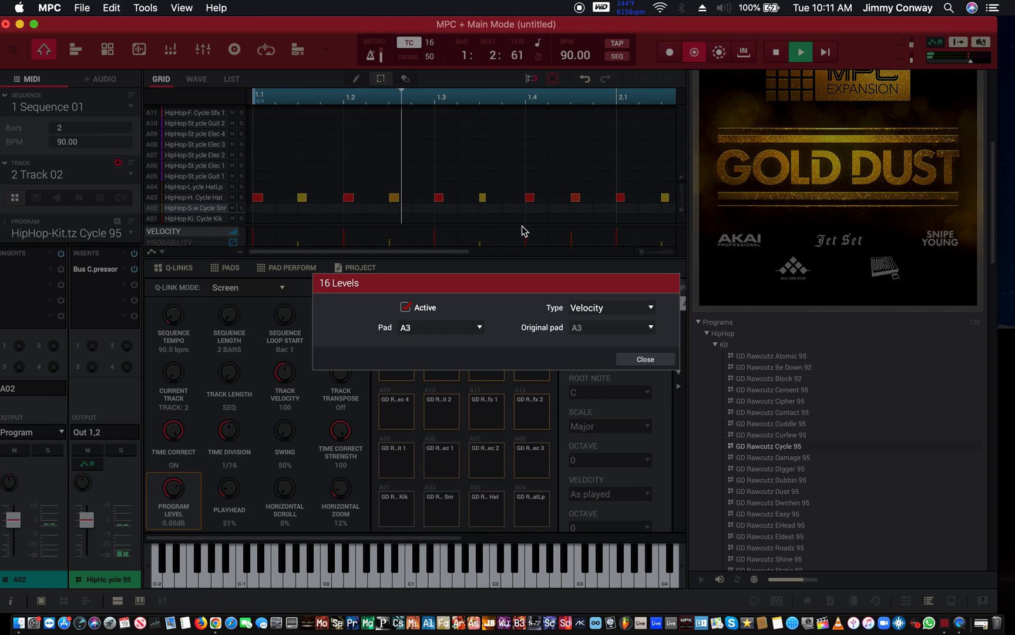
key(space)
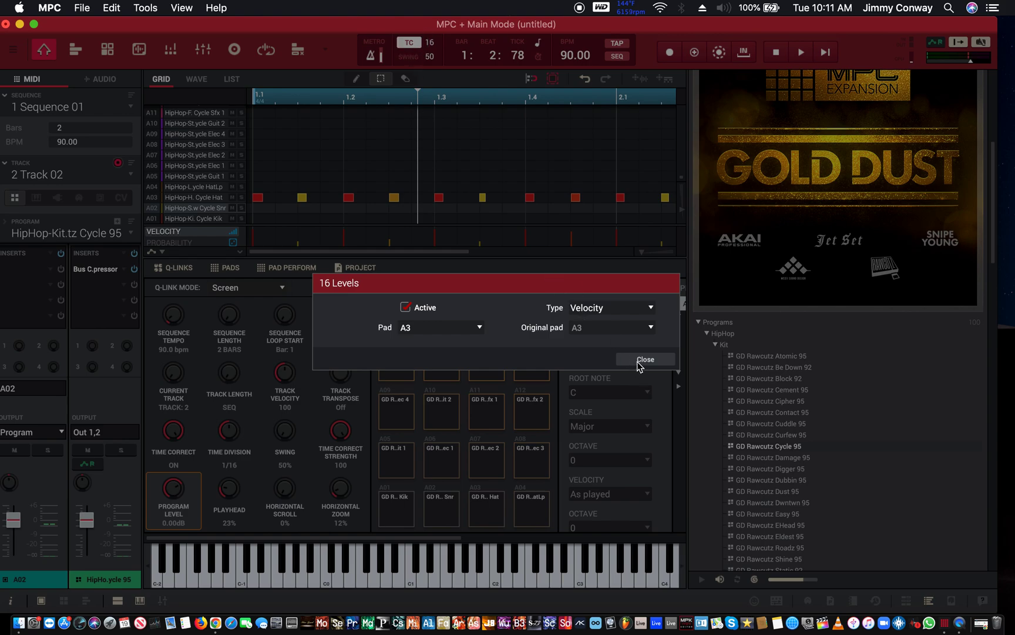
- Turn Time Correct off and delete all the recorded hi-hat notes
key(t)
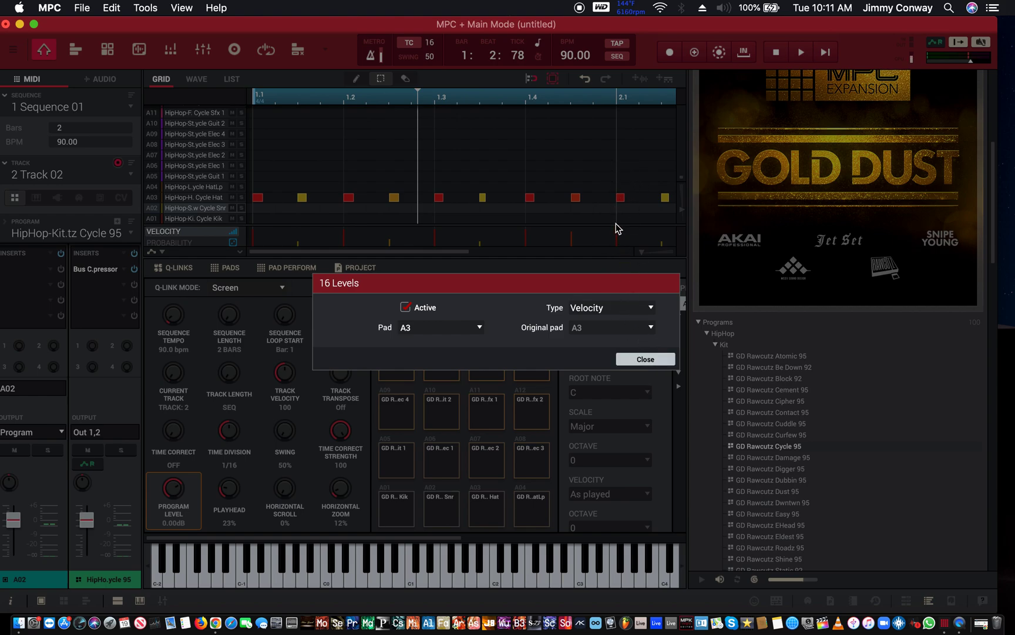
key(Escape)
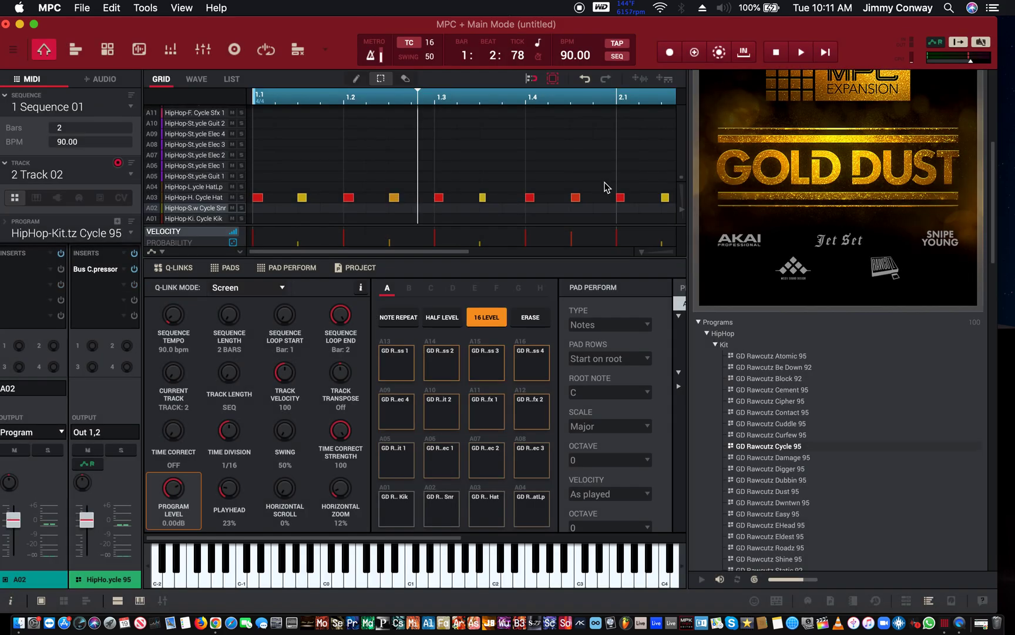
key(super+a)
key(Delete)
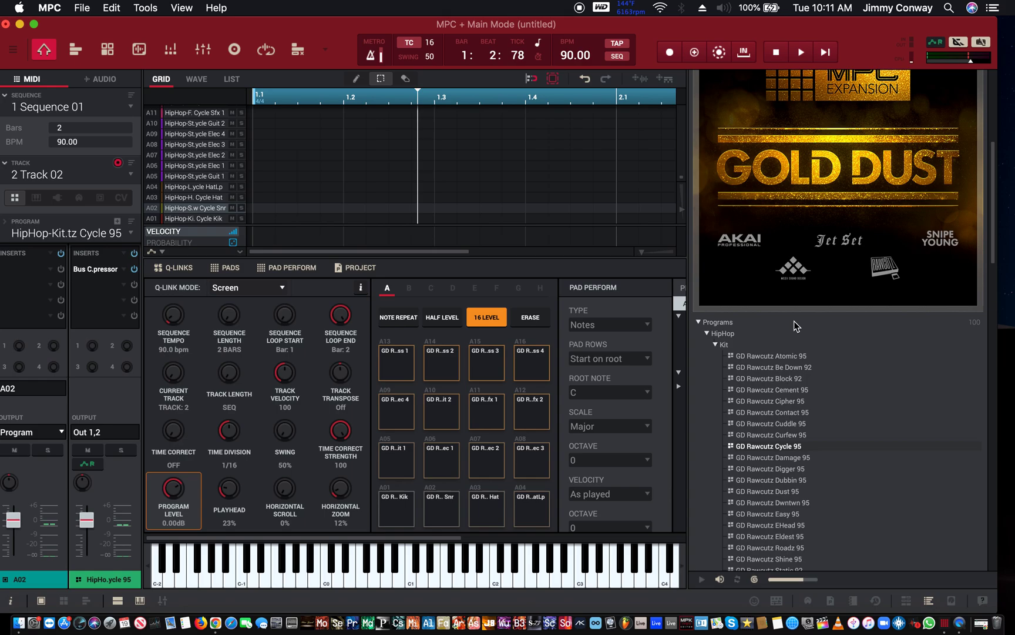
- Hide the browser and record an unquantized eighth-note hi-hat pattern with varying velocities across both bars
key(ctrl+b)
key(ctrl+b)
key(ctrl+b)
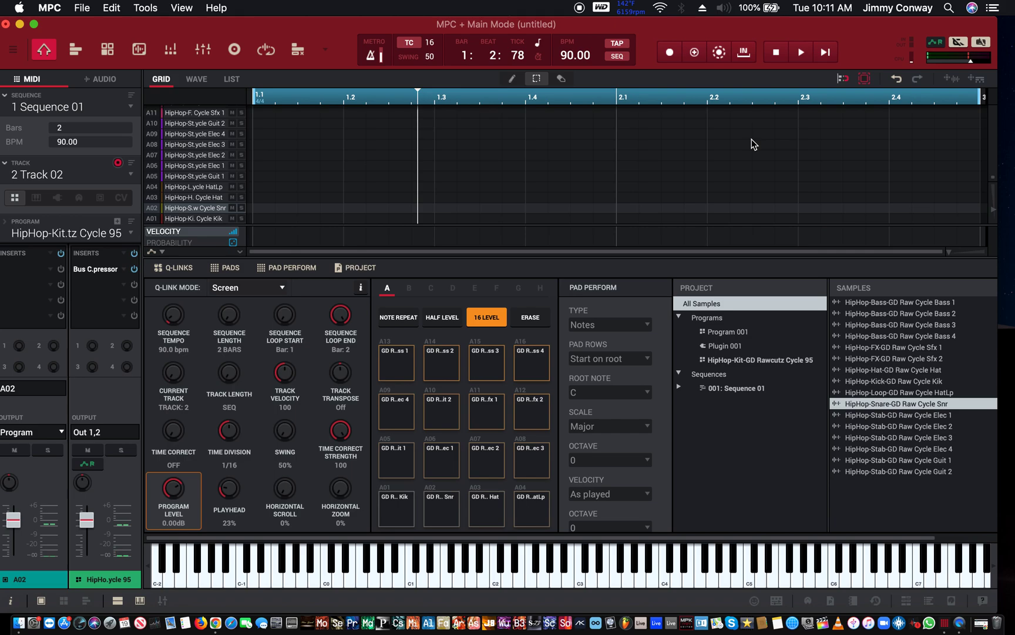
key(space)
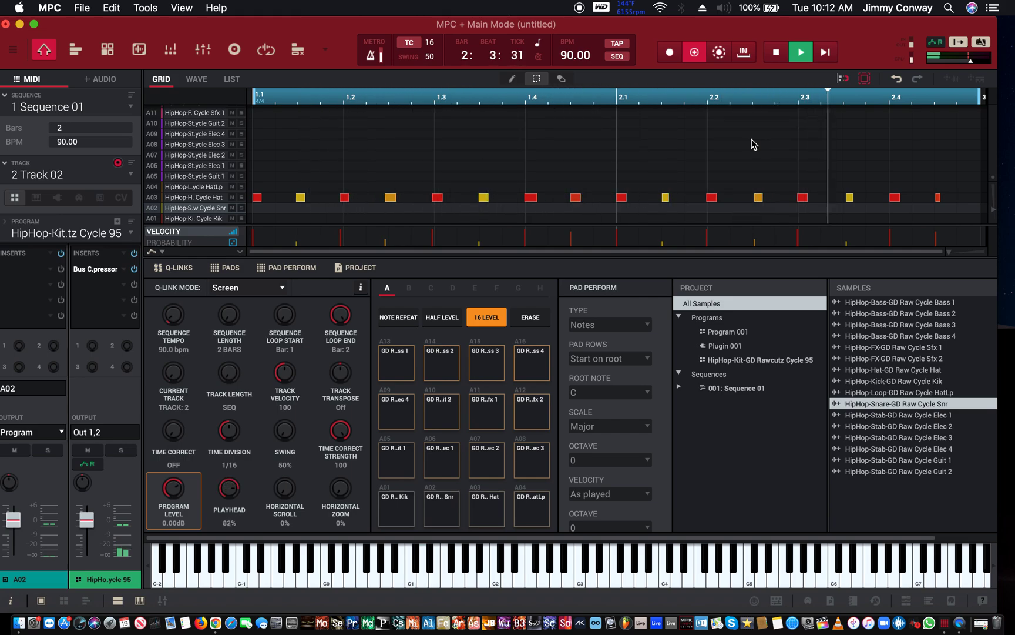
key(space)
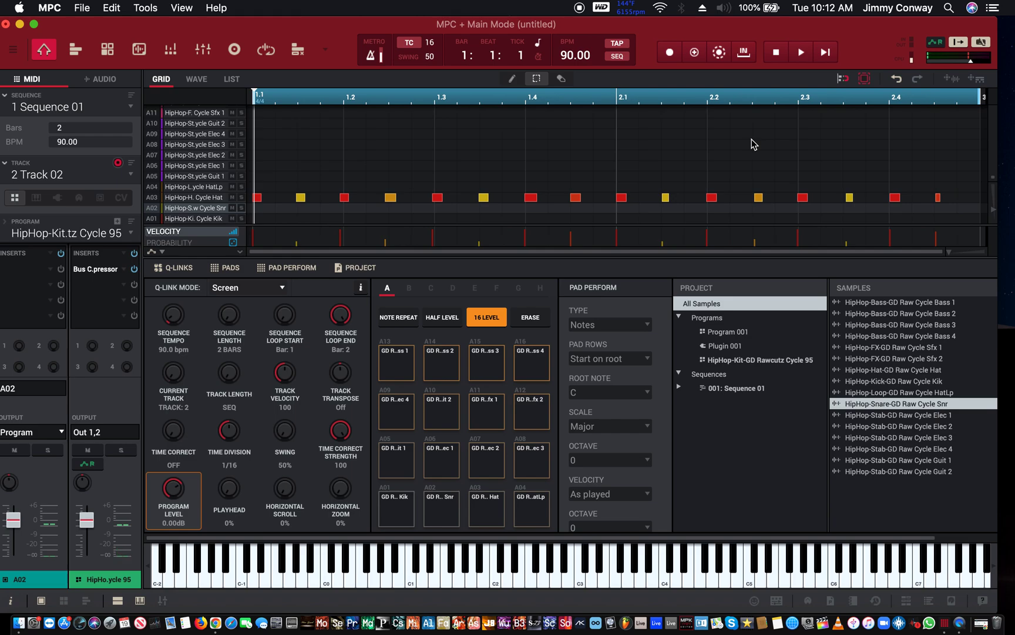
- Rename track 2 as HI HAT
double_click(30, 172)
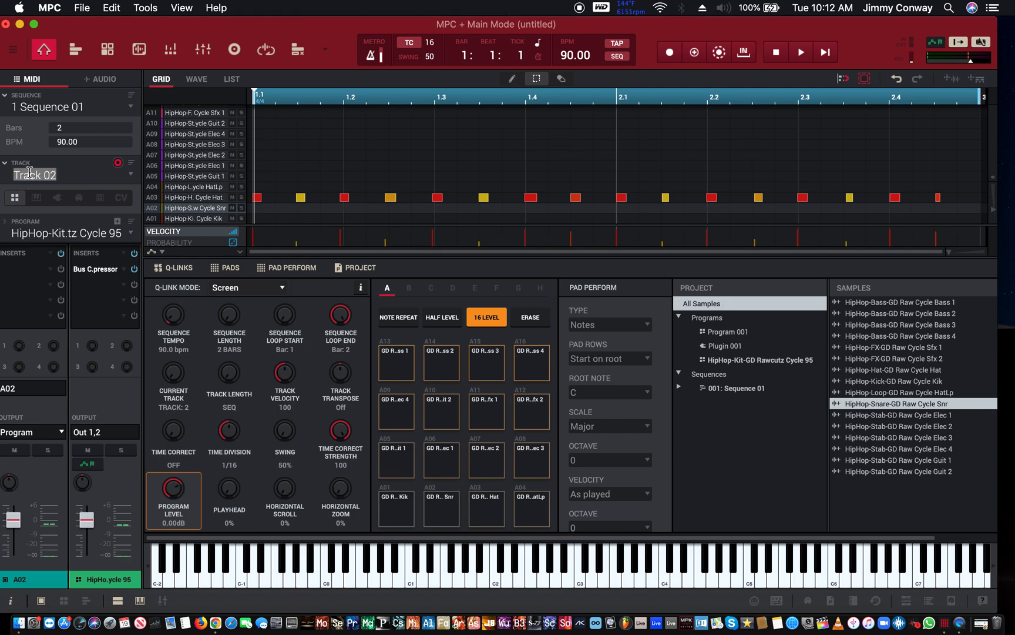
text(Hi)
key(Return)
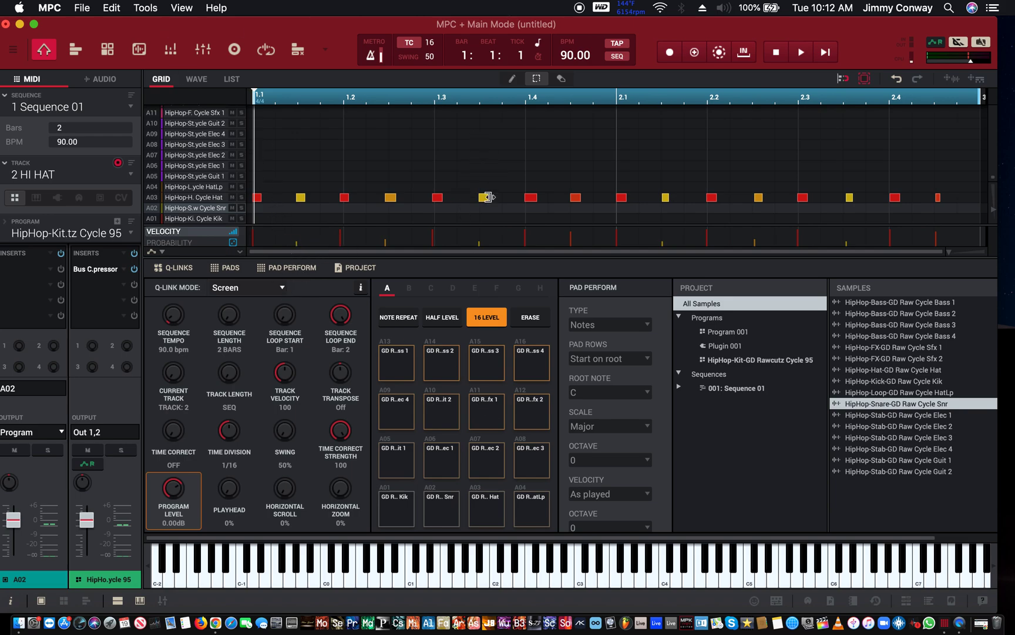
- Switch to unused track 3 and record pad A02 snare hits on beats 2 and 4 of both bars, replacing the first take with a second
click(63, 174)
click(37, 219)
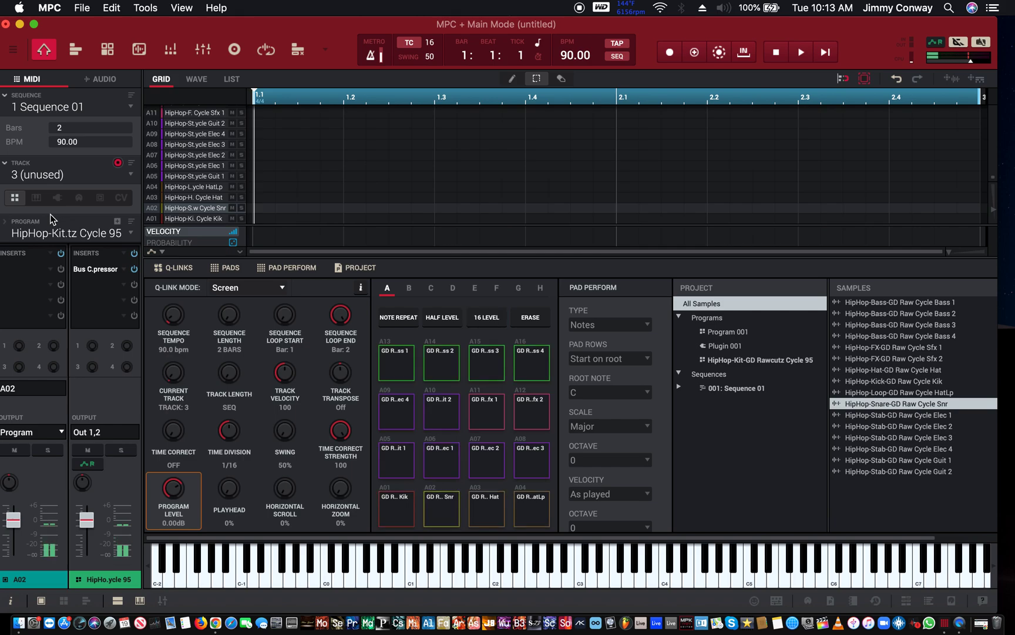
key(r)
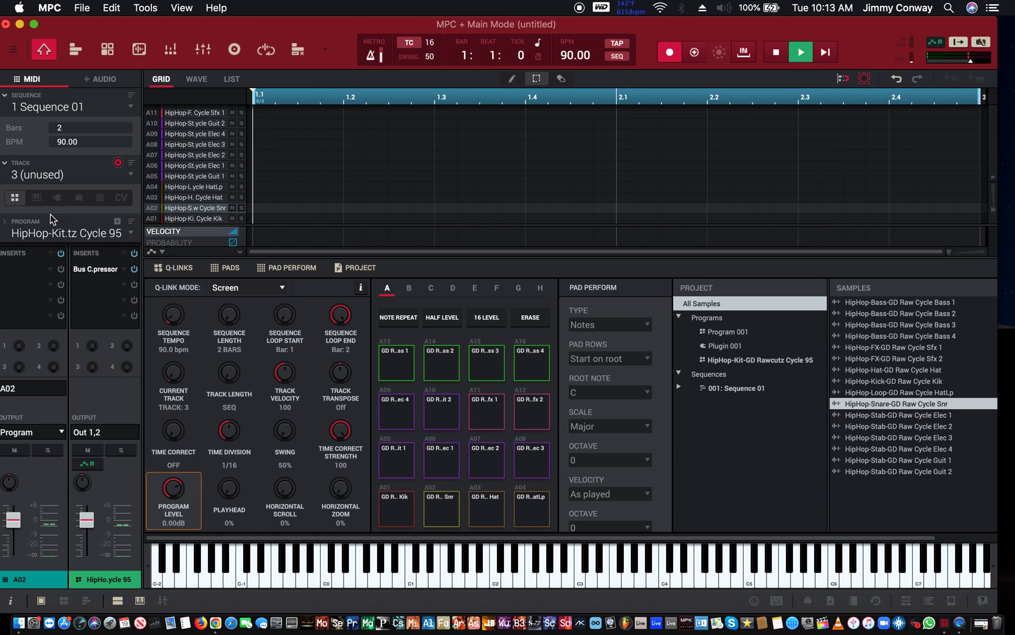
key(x)
key(x)
key(x)
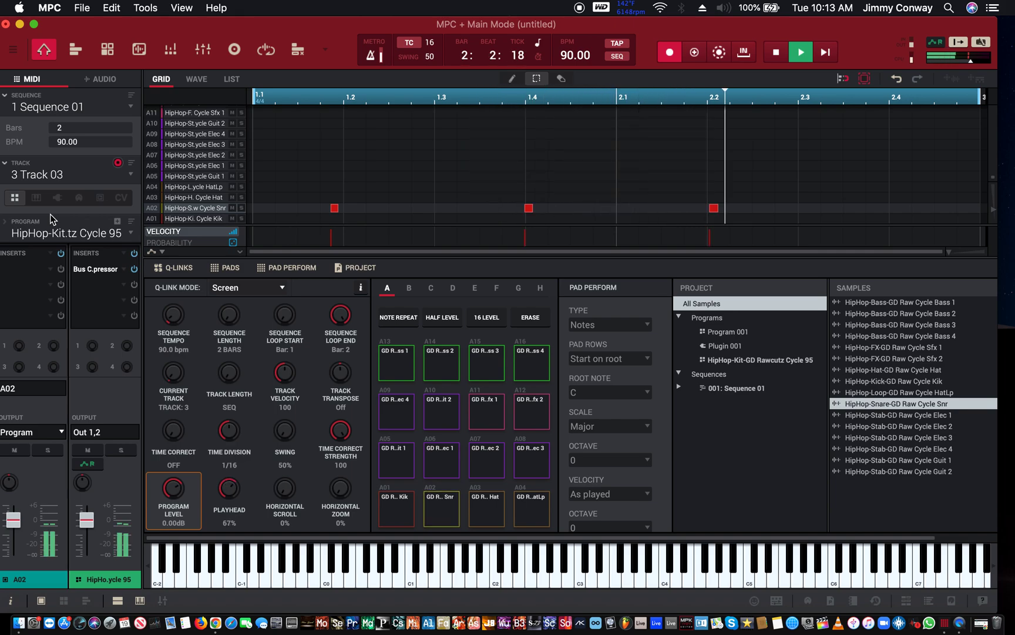
key(x)
key(space)
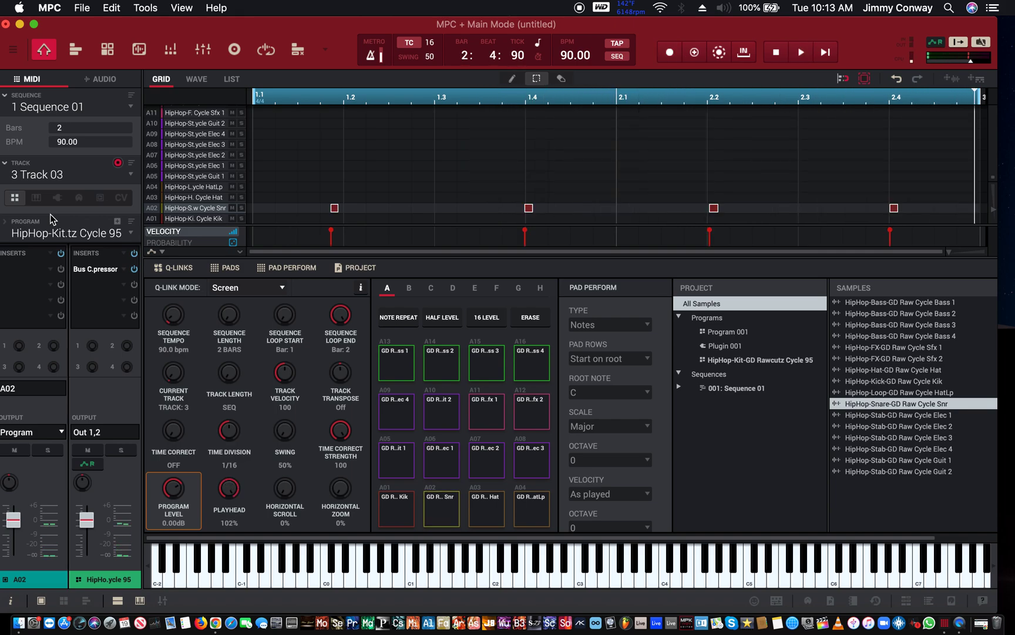
key(r)
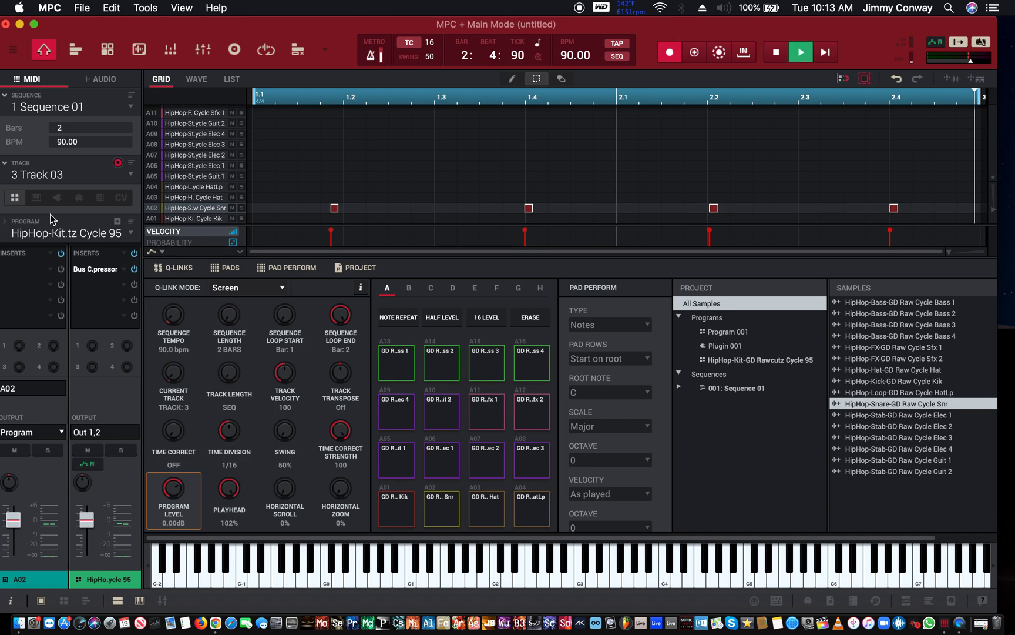
key(space)
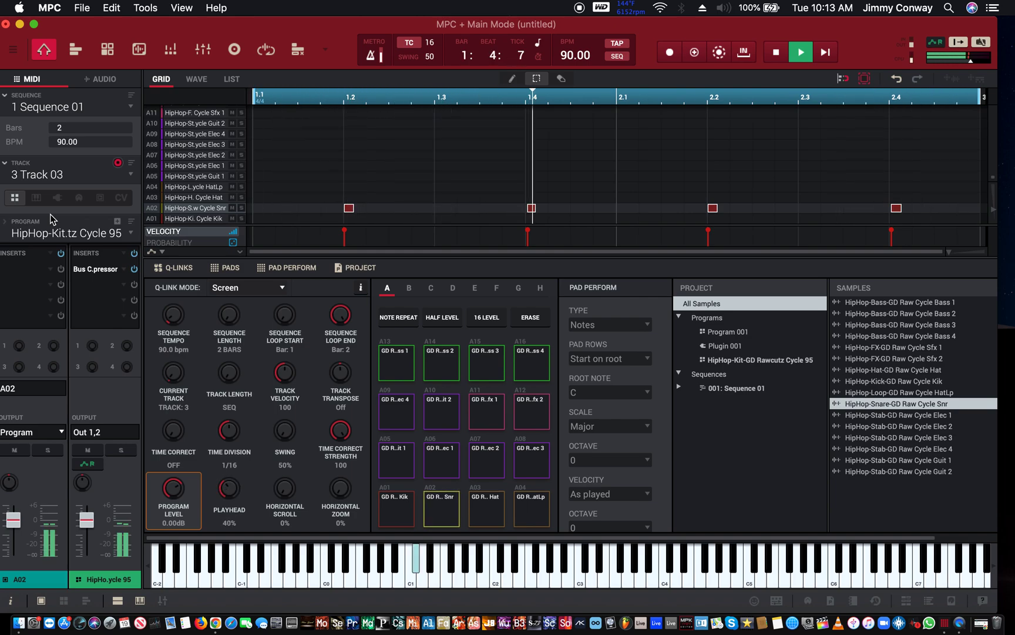
- Switch to unused track 4 and record a nine-hit kick pattern across both bars with pad A01
key(Up)
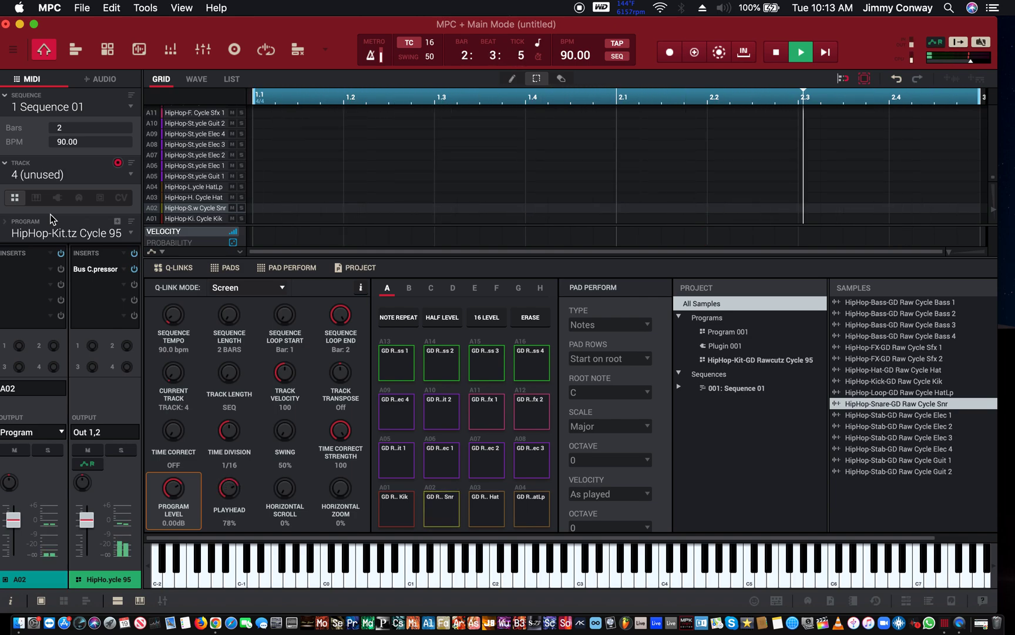
key(Down)
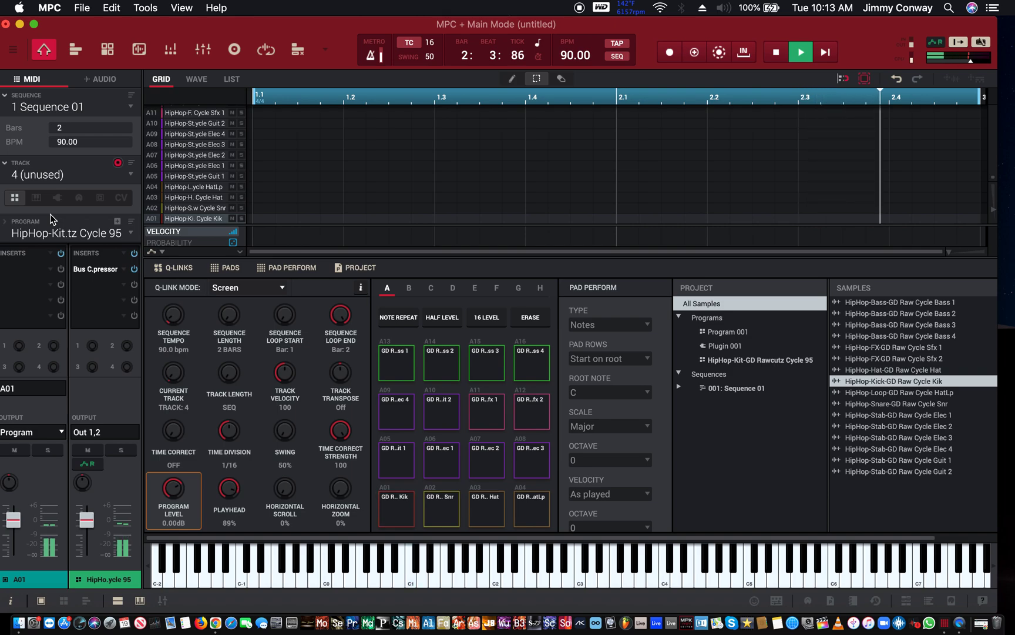
key(space)
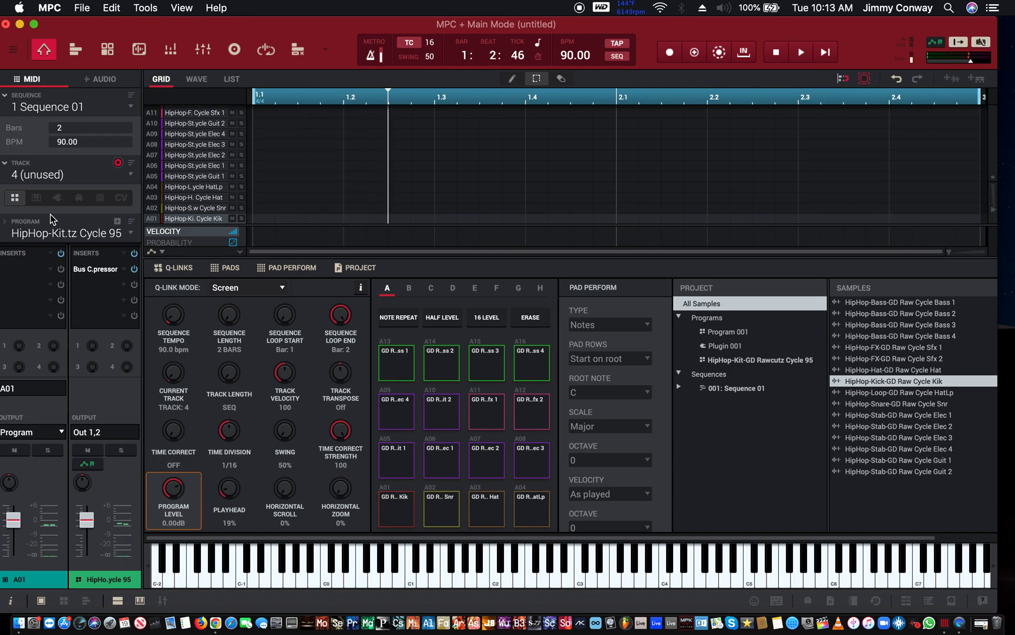
key(space)
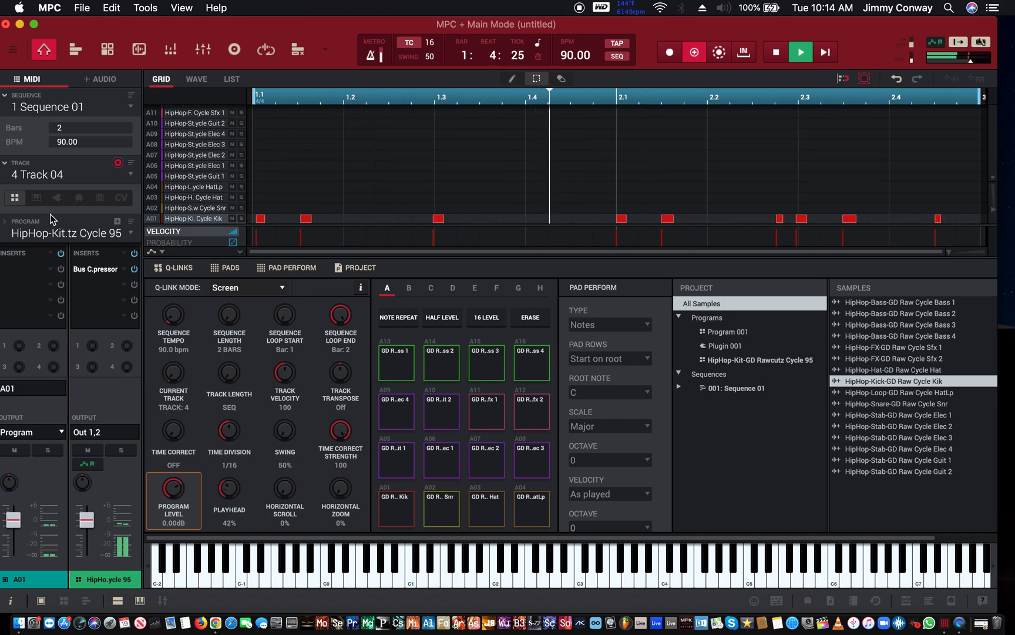
click(625, 94)
key(space)
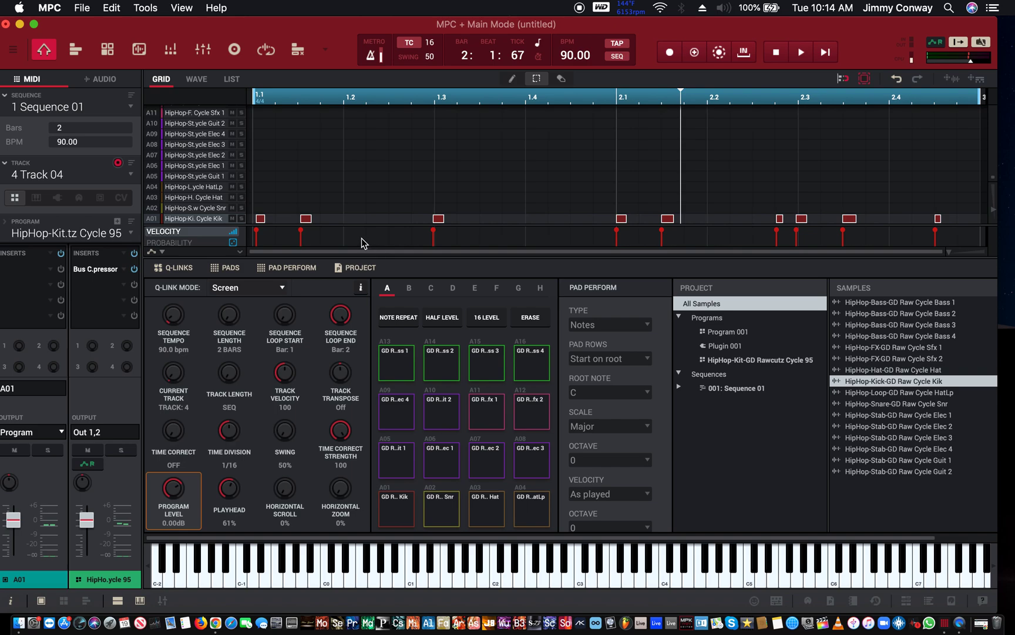
scroll(238, 312, right, 3)
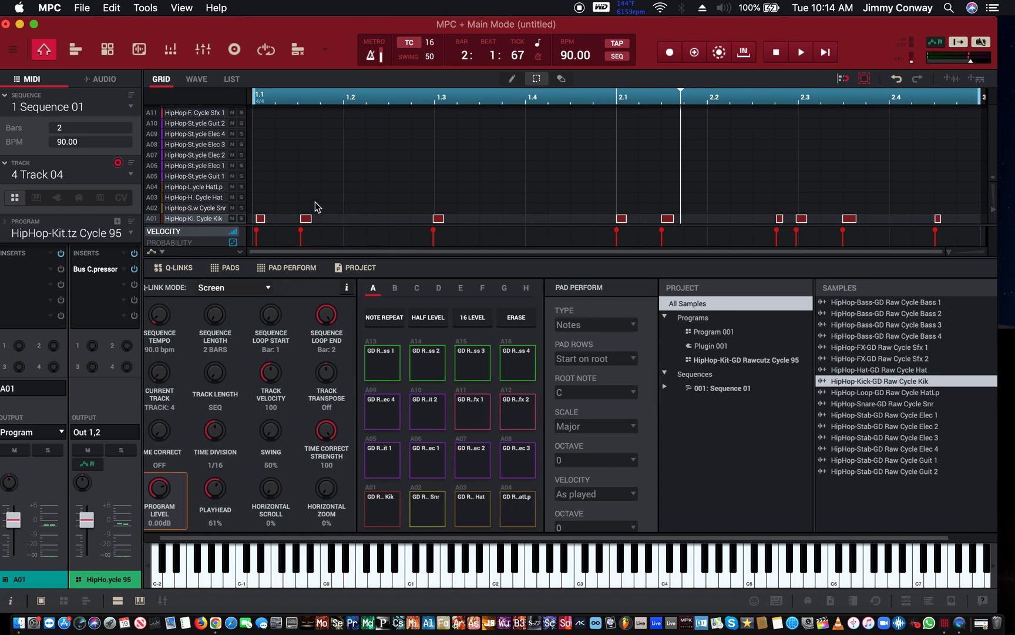
click(311, 221)
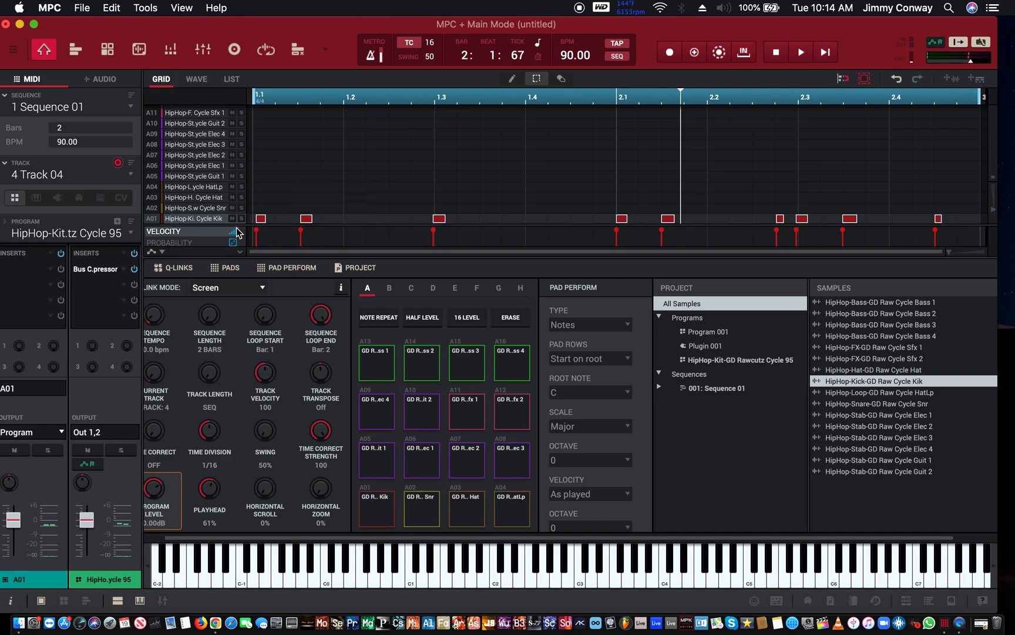
scroll(200, 231, down, 1)
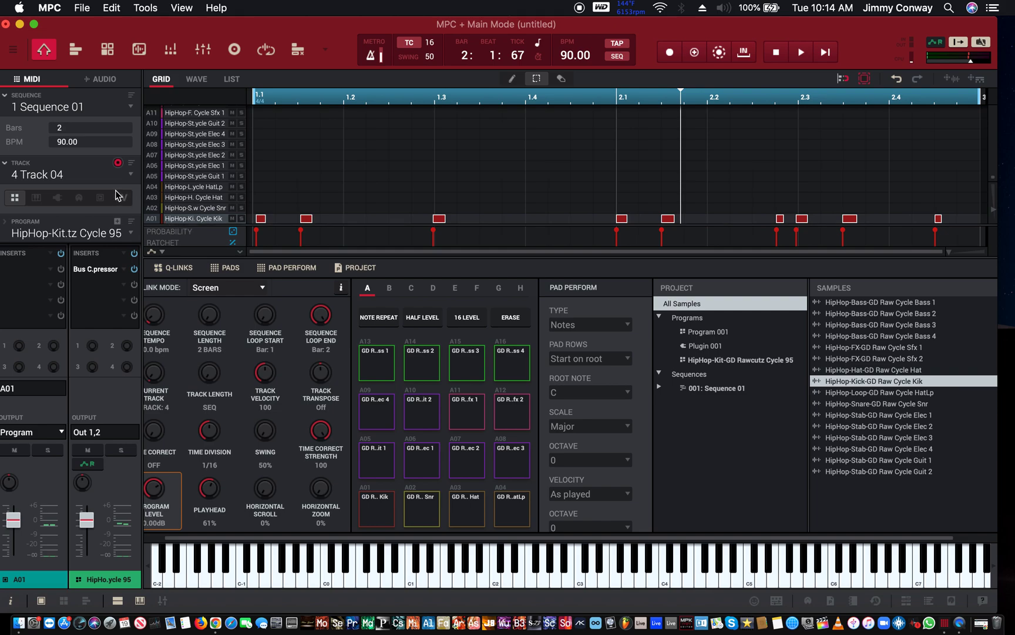
- Switch to the HI HAT track and raise the second hi-hat note's velocity to 82
click(97, 177)
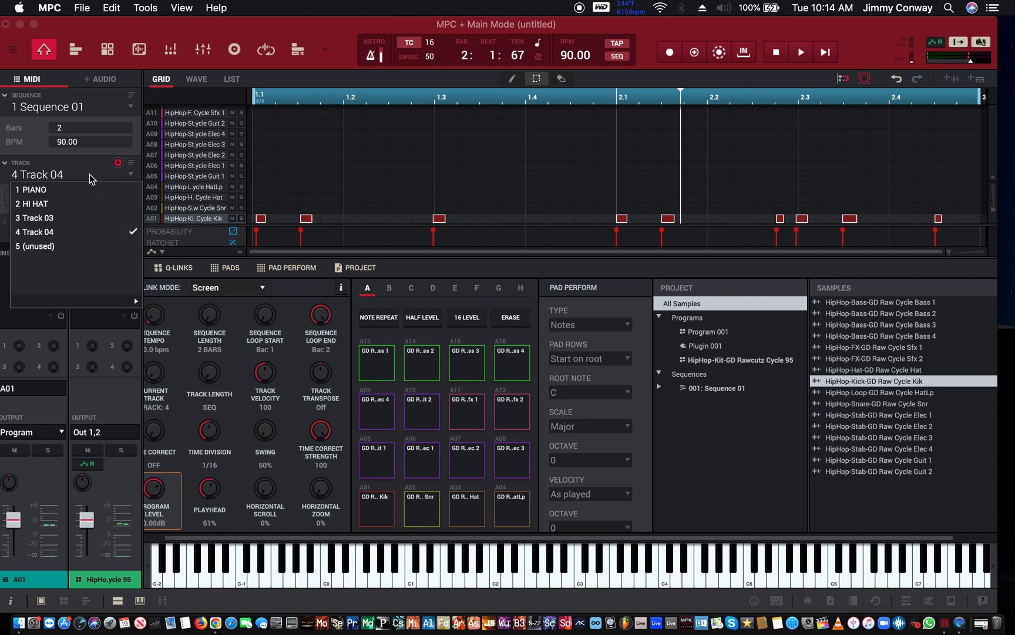
click(76, 220)
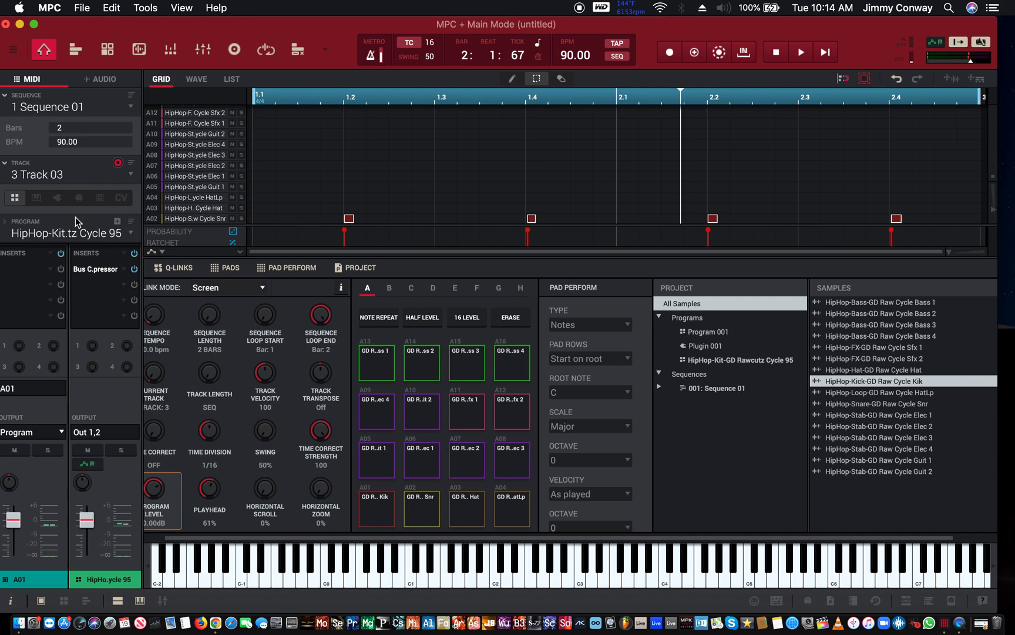
key(Up)
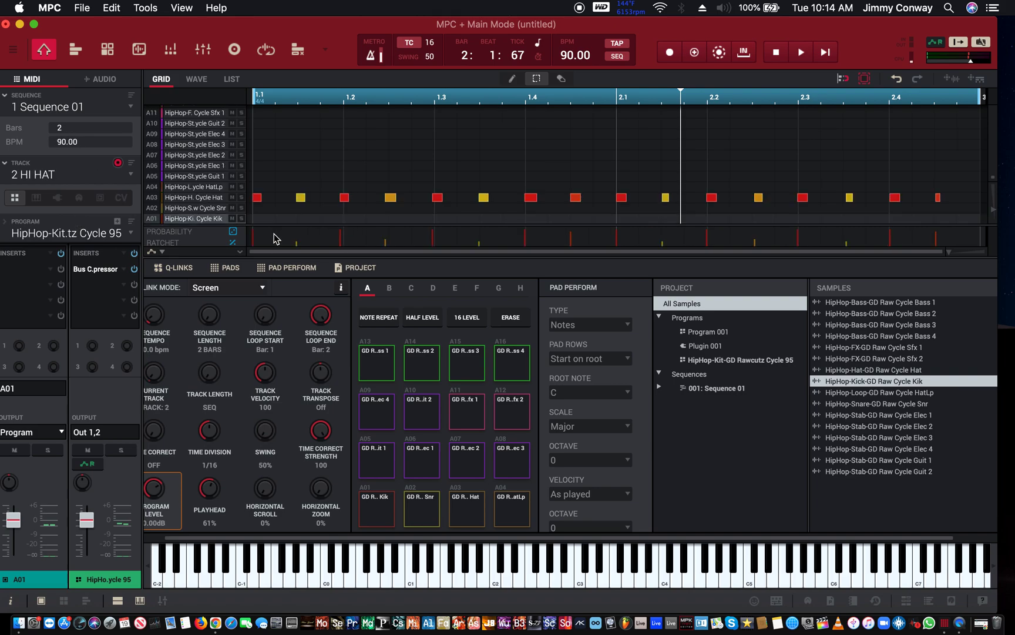
mouse_move(299, 244)
drag(300, 244, 296, 234)
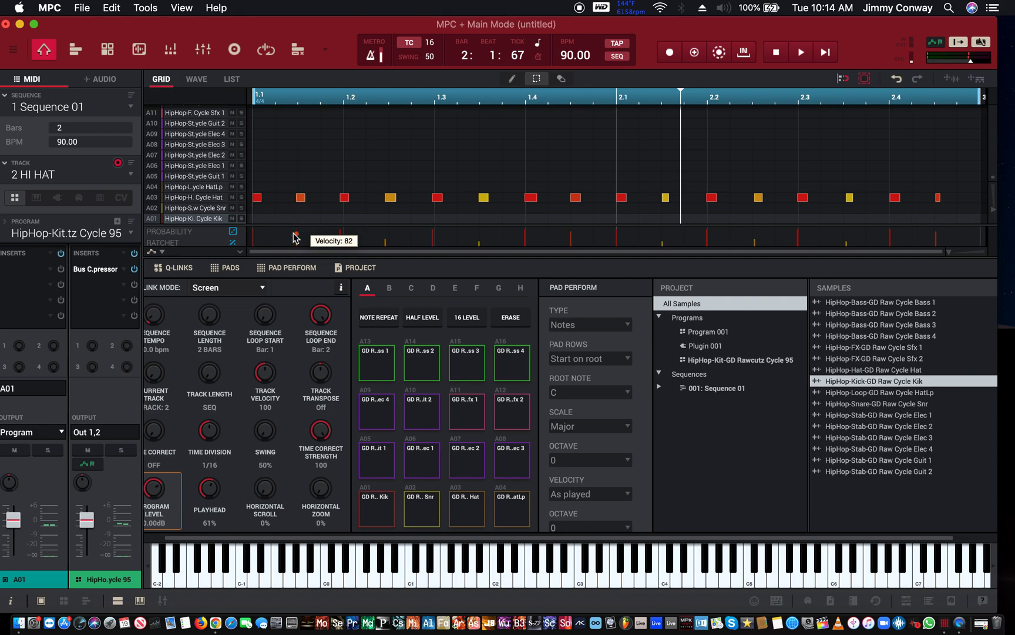
- Show the hi-hat notes' probability values and look through the other available note parameter lanes
click(174, 241)
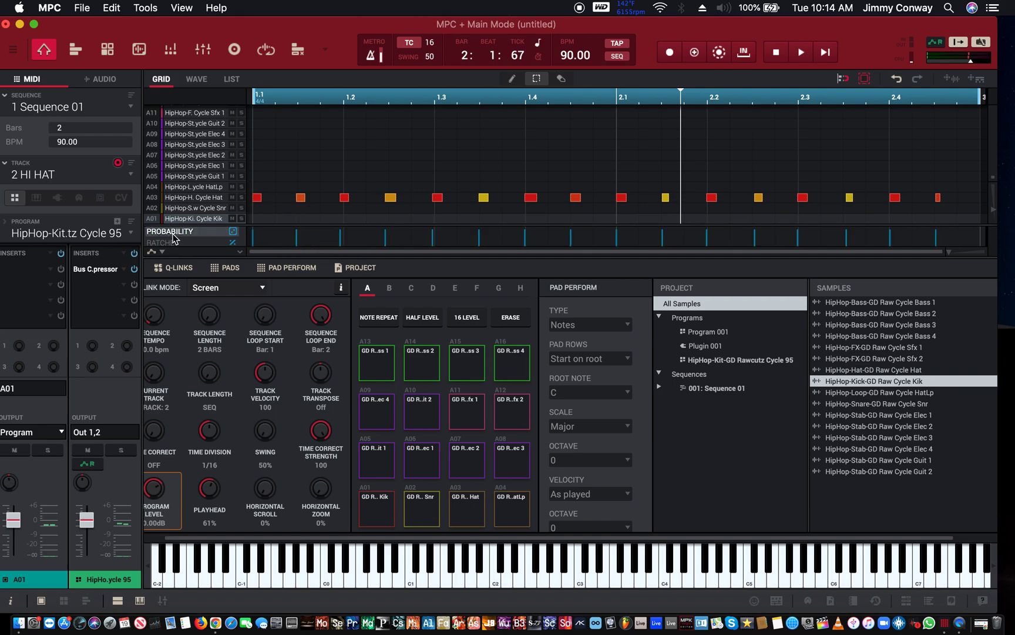
scroll(173, 238, up, 3)
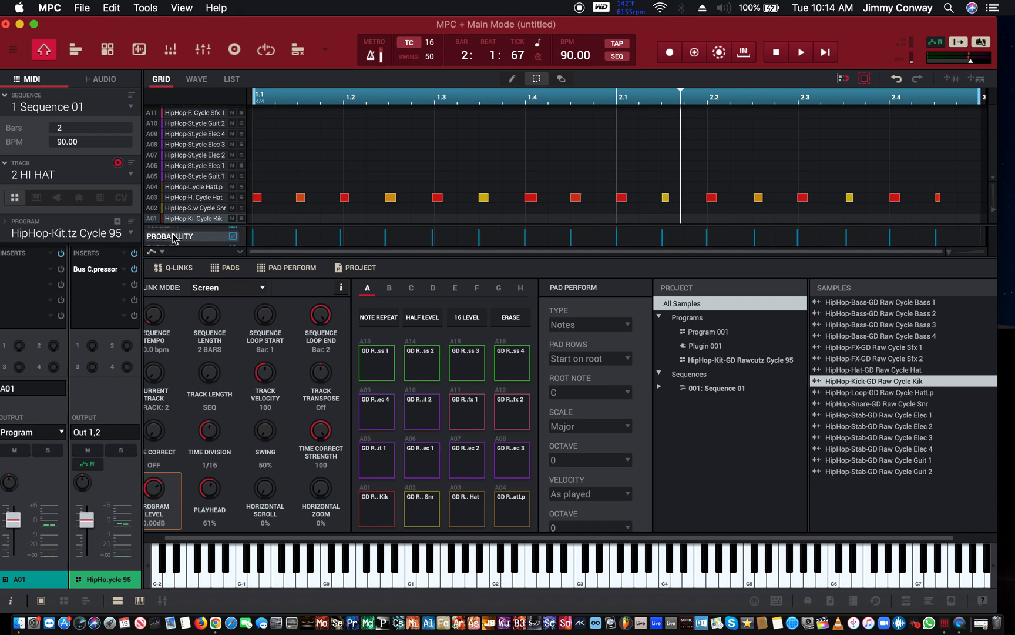
scroll(173, 238, down, 2)
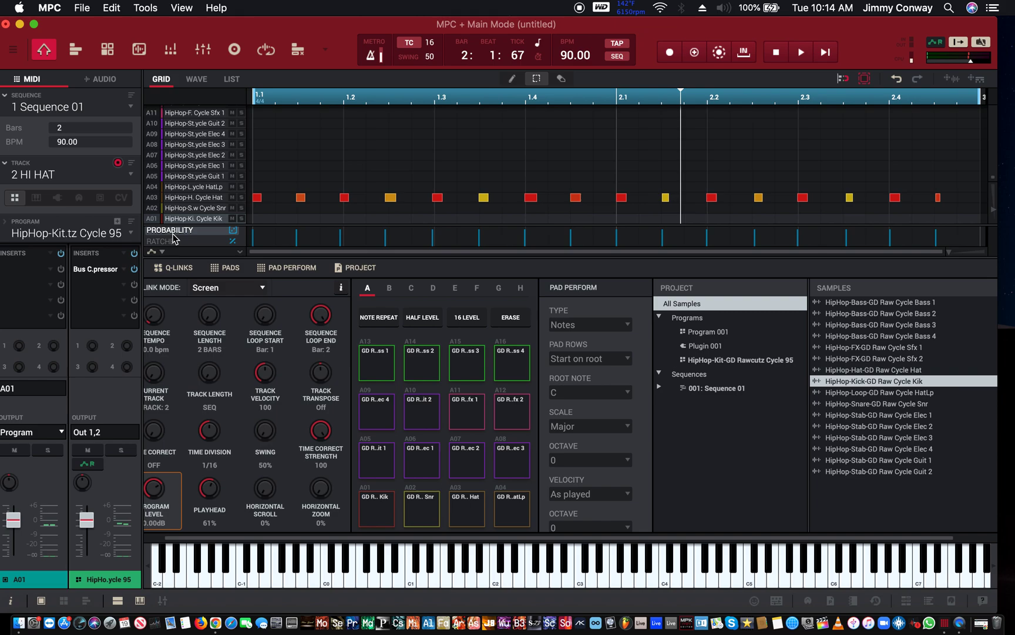
scroll(173, 238, down, 1)
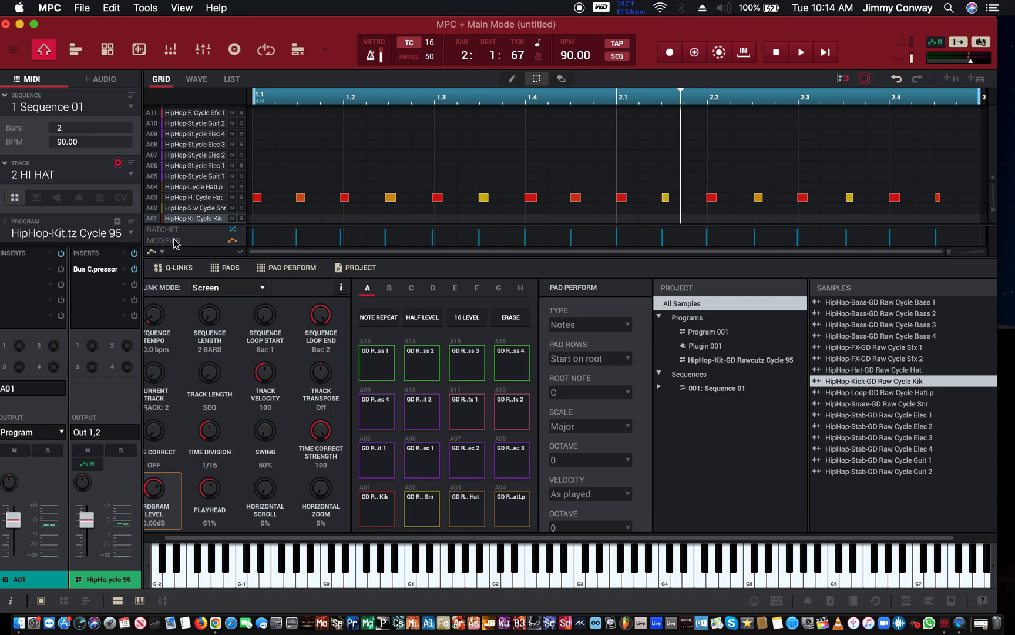
- Add a ratchet to the hi-hat note on beat 4 of bar 1 and play the sequence to hear it
click(258, 198)
click(170, 229)
click(297, 242)
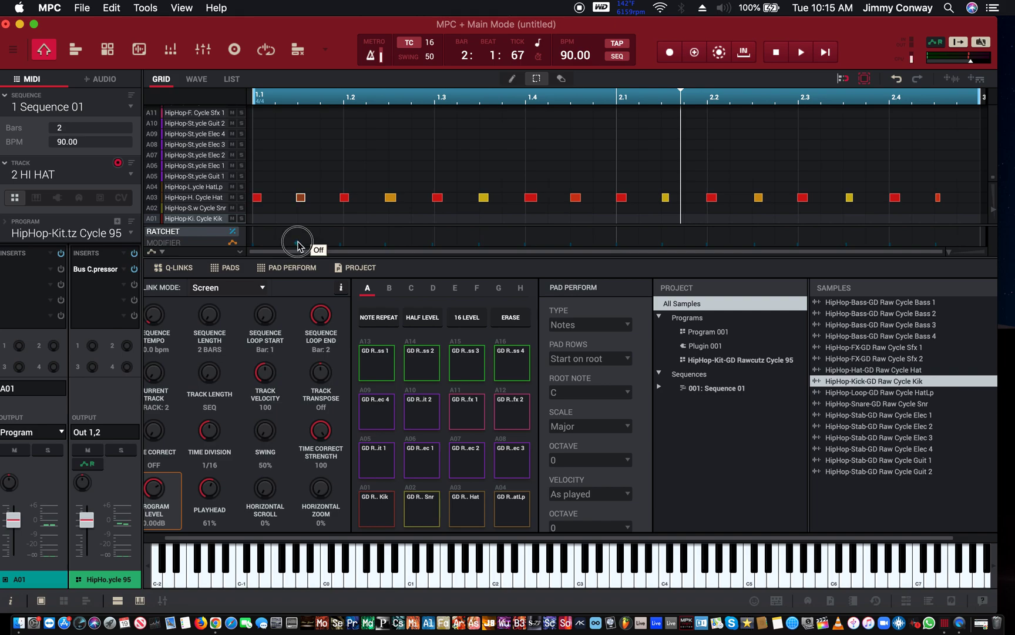
click(524, 243)
drag(525, 245, 530, 236)
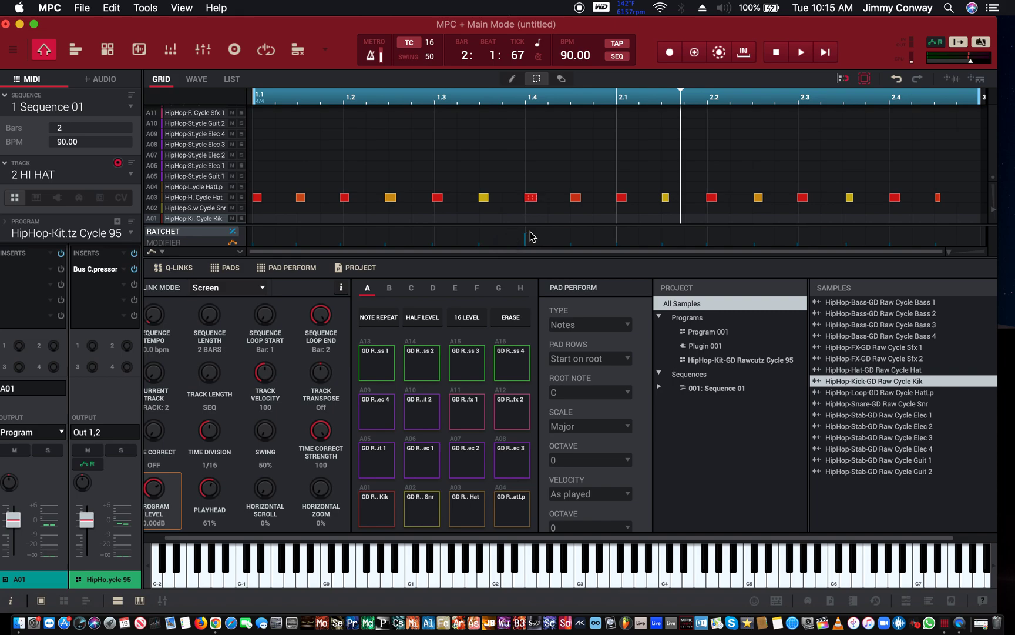
key(space)
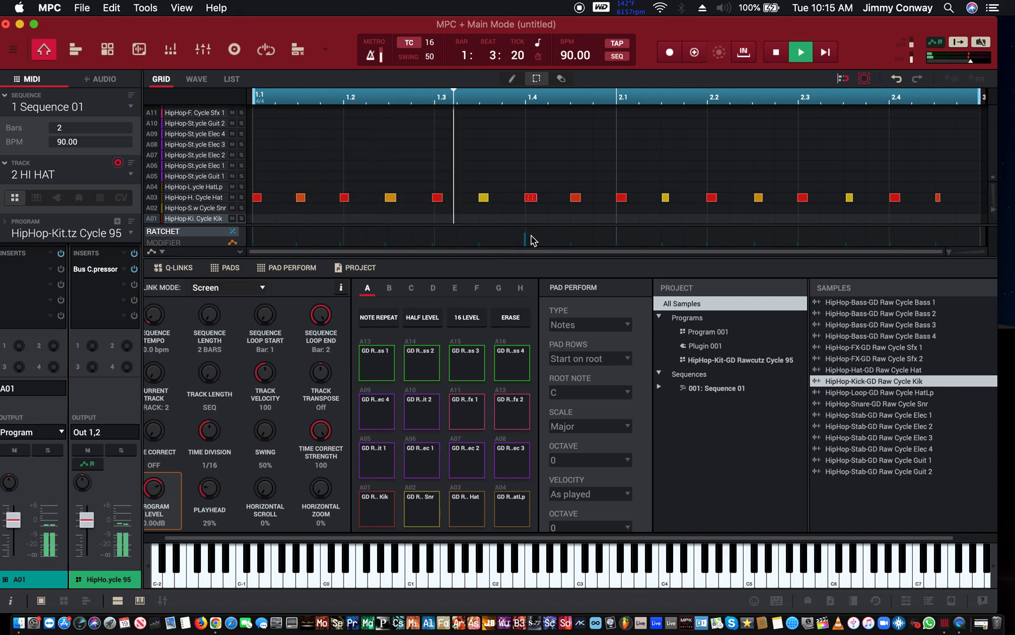
key(space)
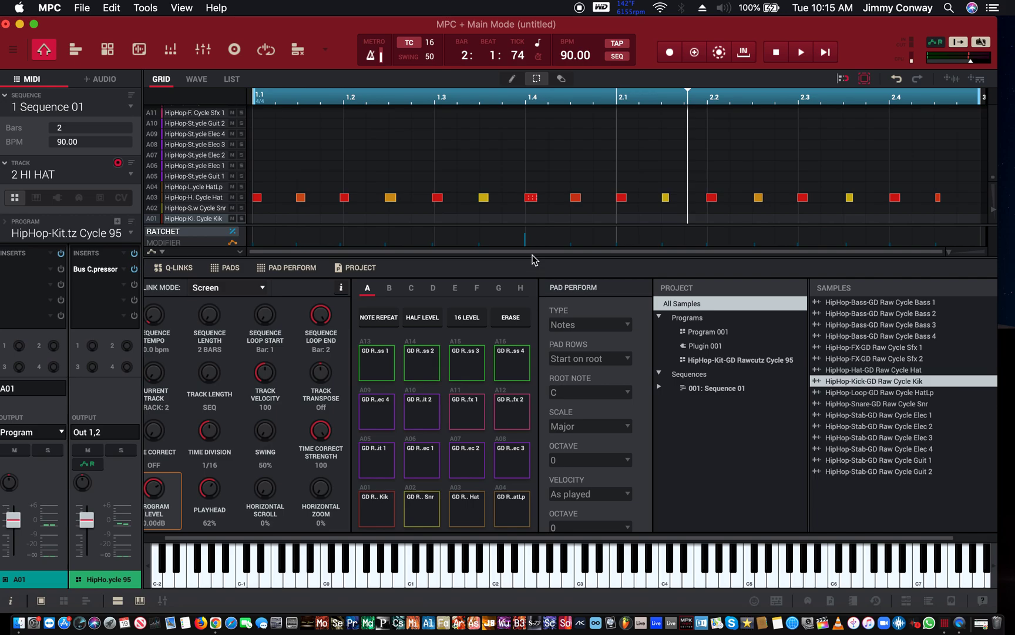
click(734, 33)
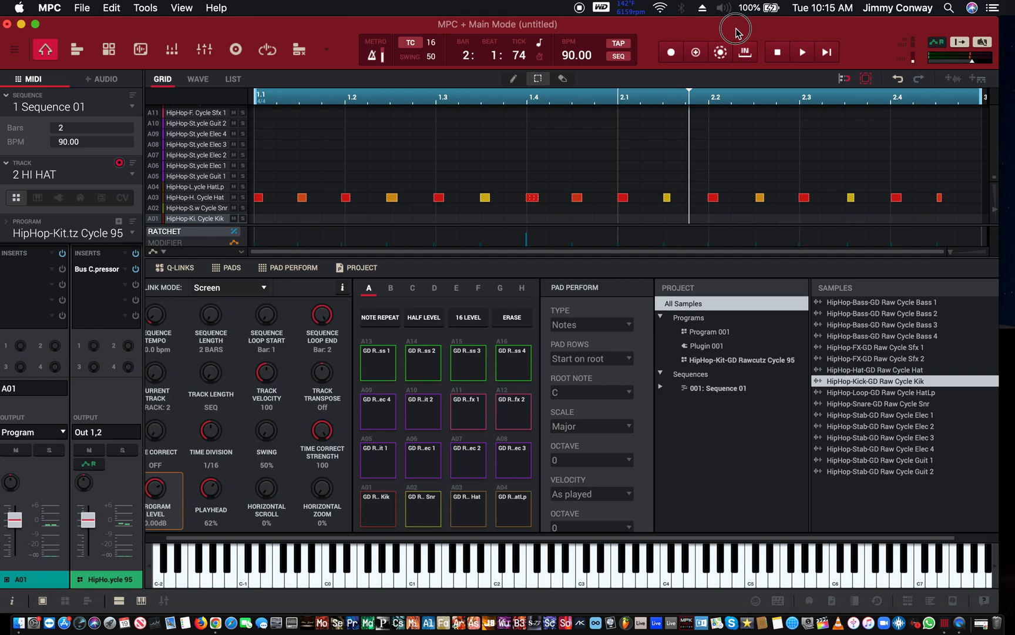
drag(736, 33, 739, 32)
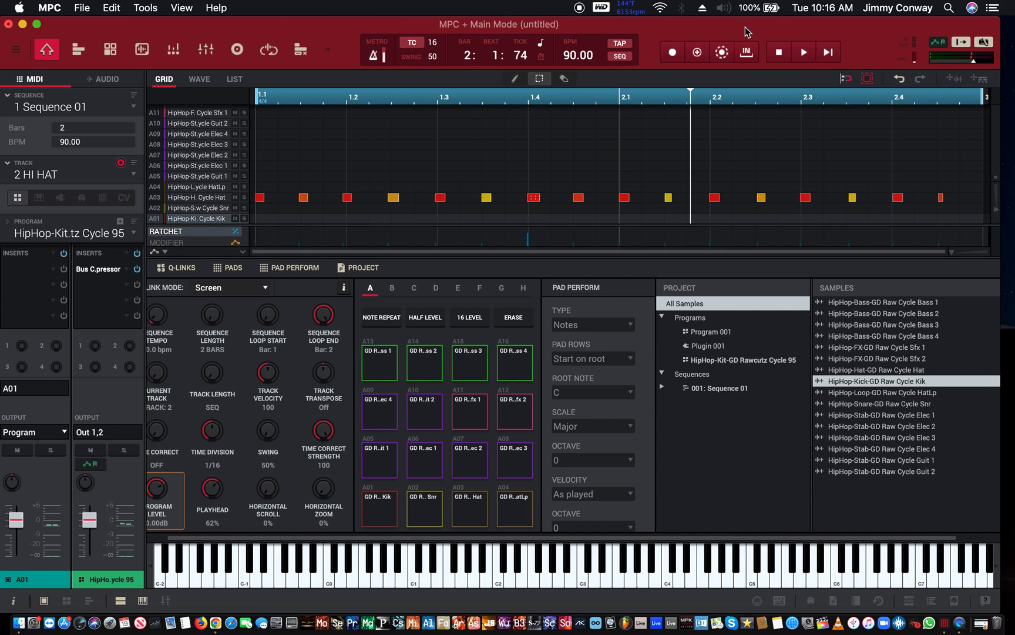
click(747, 28)
mouse_move(747, 27)
mouse_down()
mouse_move(746, 41)
mouse_move(749, 29)
mouse_up()
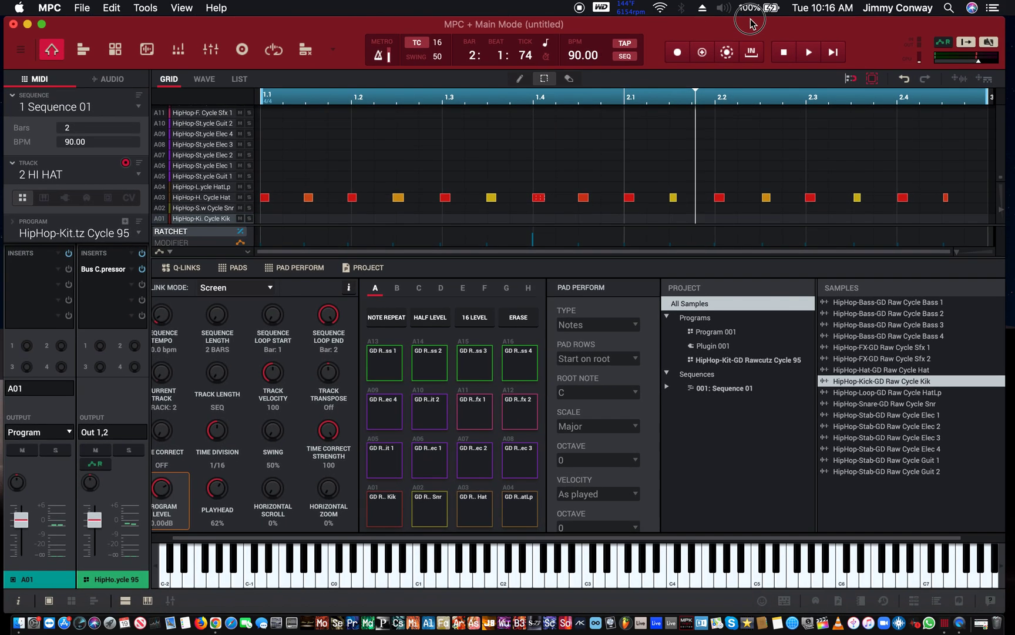